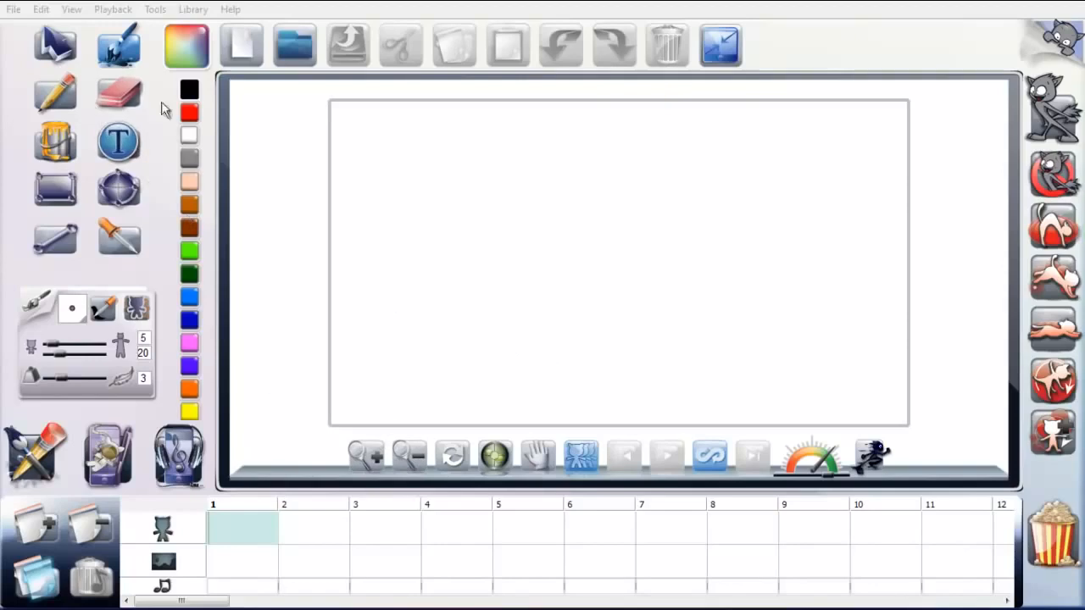
Step: Paint several thin black freehand strokes on frame 1 with the Brush
left_click(116, 55)
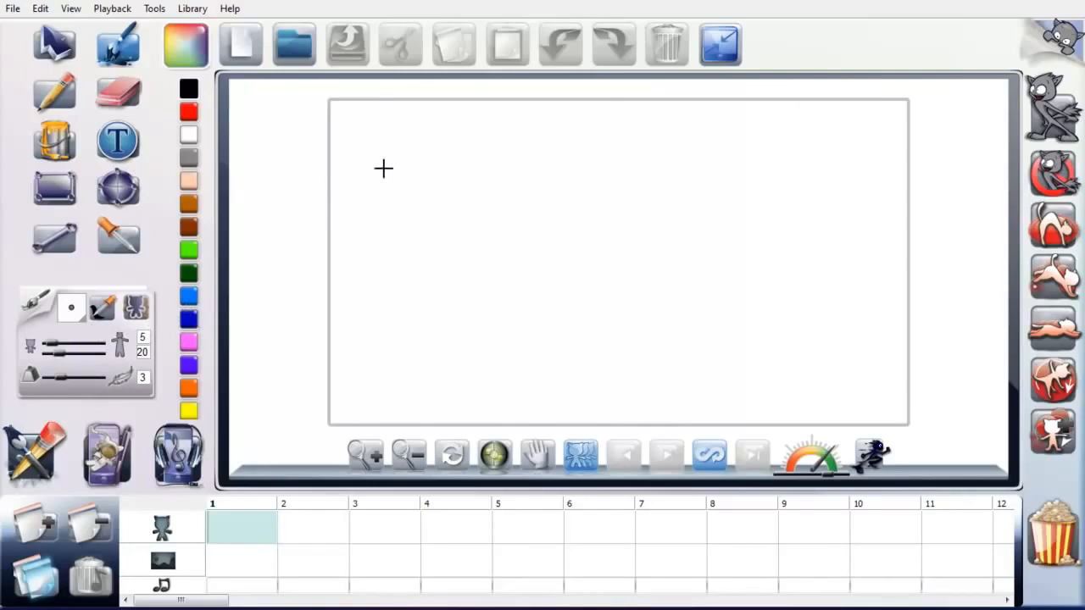
mouse_move(385, 165)
left_mouse_down()
mouse_move(497, 249)
mouse_move(572, 243)
left_mouse_up()
left_click_drag(549, 186, 642, 292)
mouse_move(579, 298)
left_mouse_down()
mouse_move(552, 305)
mouse_move(524, 337)
left_mouse_up()
mouse_move(467, 315)
left_mouse_down()
mouse_move(441, 301)
mouse_move(529, 291)
mouse_move(496, 329)
left_mouse_up()
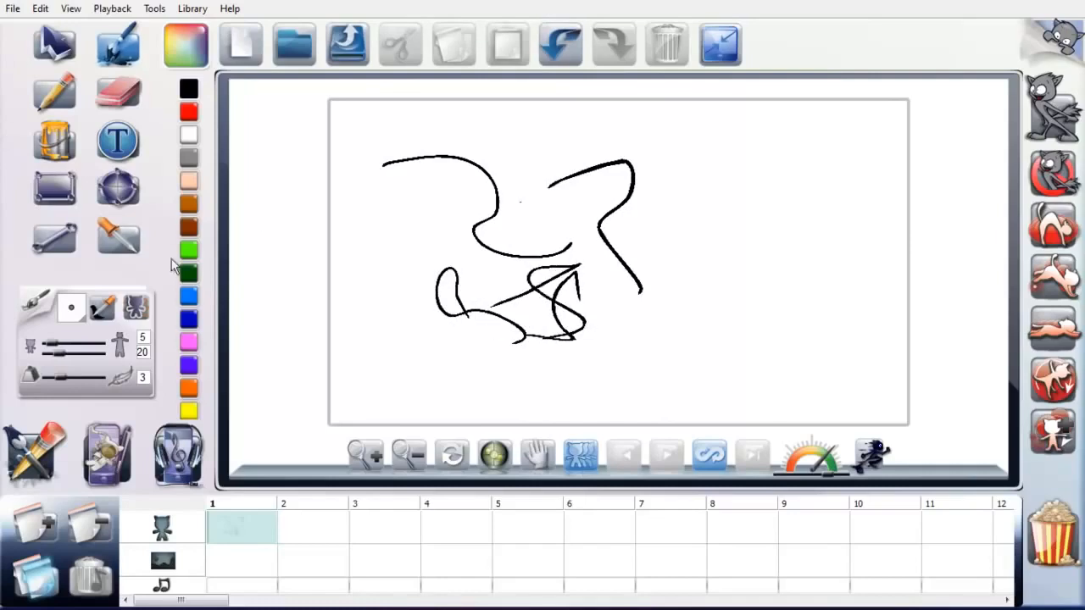
Step: Set the brush's maximum size to 99 and paint black strokes of varying thickness across frame 1
left_click_drag(59, 358, 100, 361)
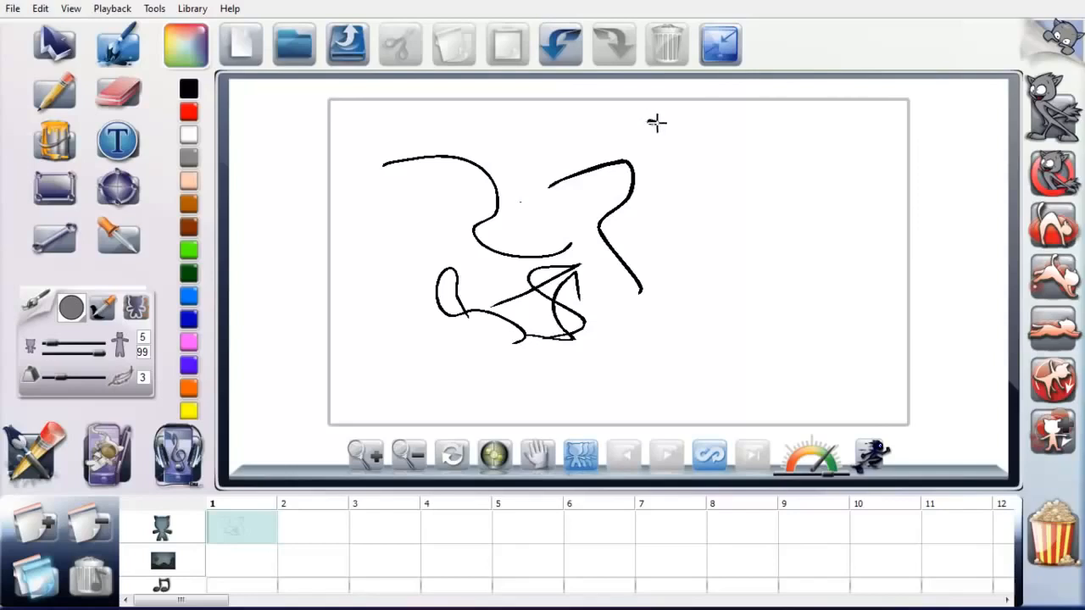
mouse_move(689, 136)
left_mouse_down()
mouse_move(762, 188)
mouse_move(777, 211)
mouse_move(777, 251)
mouse_move(741, 331)
mouse_move(686, 386)
mouse_move(649, 366)
mouse_move(652, 327)
left_mouse_up()
mouse_move(694, 227)
left_mouse_down()
mouse_move(674, 187)
mouse_move(613, 222)
mouse_move(584, 196)
mouse_move(564, 200)
mouse_move(506, 256)
left_mouse_up()
mouse_move(481, 260)
left_mouse_down()
mouse_move(472, 187)
mouse_move(483, 231)
left_mouse_up()
left_click_drag(520, 247, 529, 255)
mouse_move(523, 274)
left_mouse_down()
mouse_move(505, 286)
mouse_move(661, 340)
left_mouse_up()
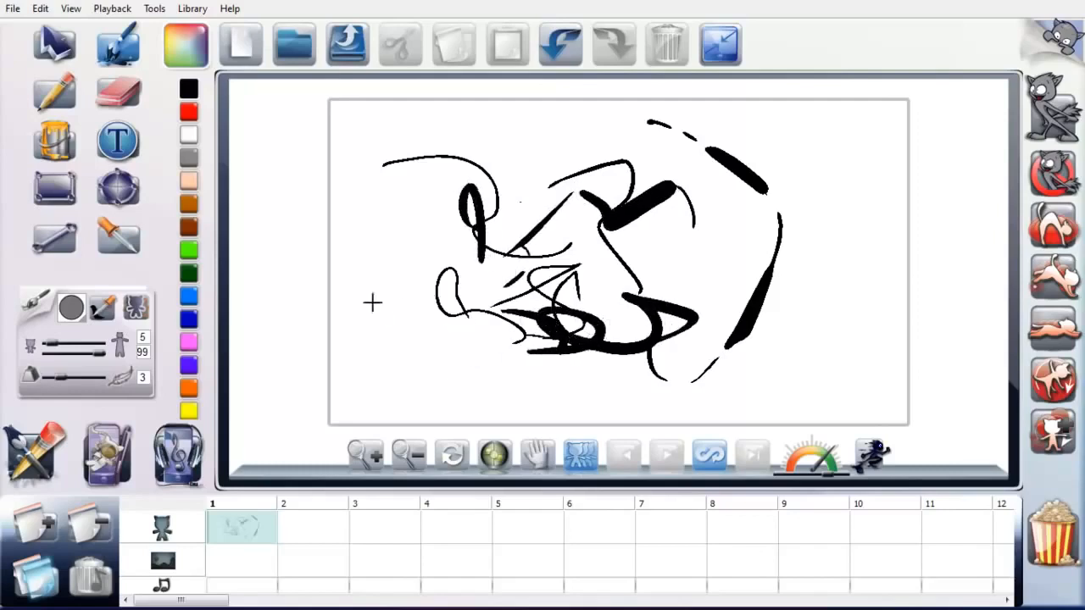
Step: Paint more trial strokes in the lower half of the canvas and delete the whole drawing from frame 1
mouse_move(389, 240)
left_mouse_down()
mouse_move(408, 348)
mouse_move(373, 365)
mouse_move(355, 300)
mouse_move(466, 353)
mouse_move(429, 394)
left_mouse_up()
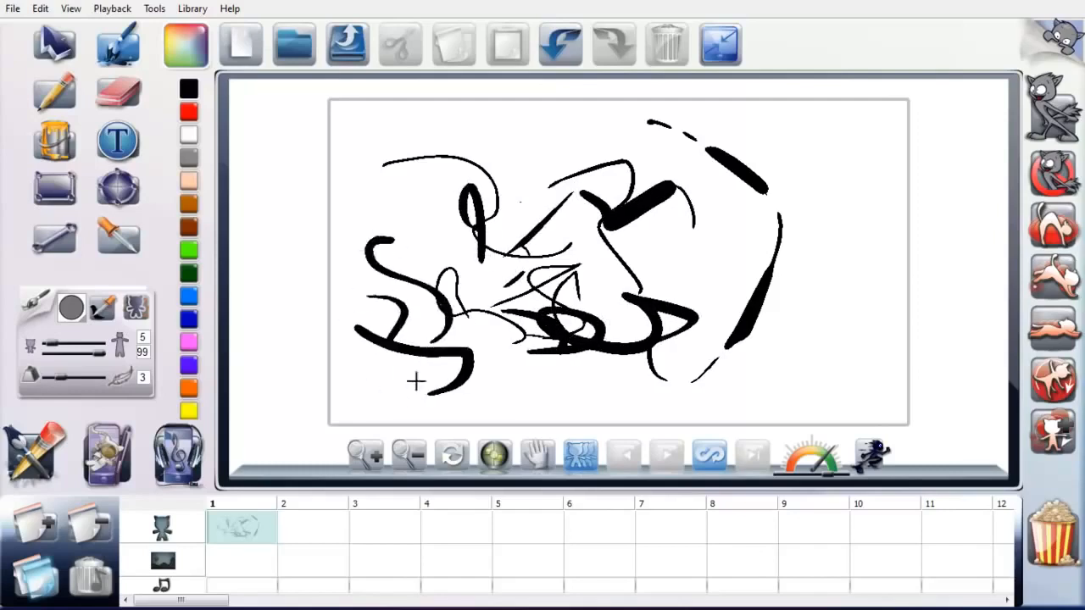
left_click(512, 394)
mouse_move(530, 364)
left_mouse_down()
mouse_move(563, 395)
mouse_move(634, 400)
left_mouse_up()
mouse_move(607, 375)
left_mouse_down()
mouse_move(647, 383)
mouse_move(690, 296)
left_mouse_up()
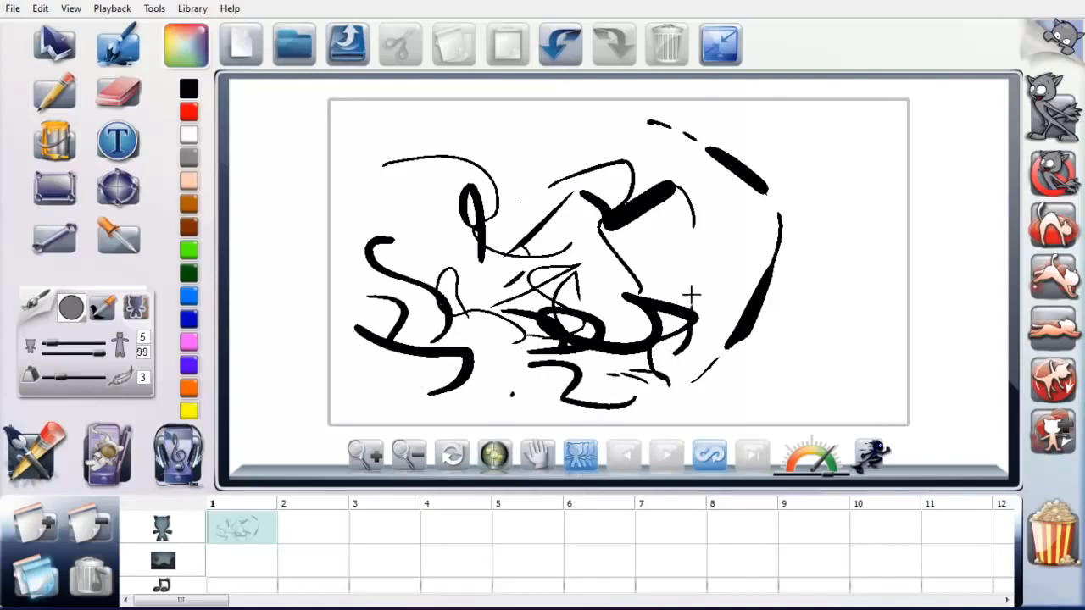
left_click_drag(669, 249, 690, 305)
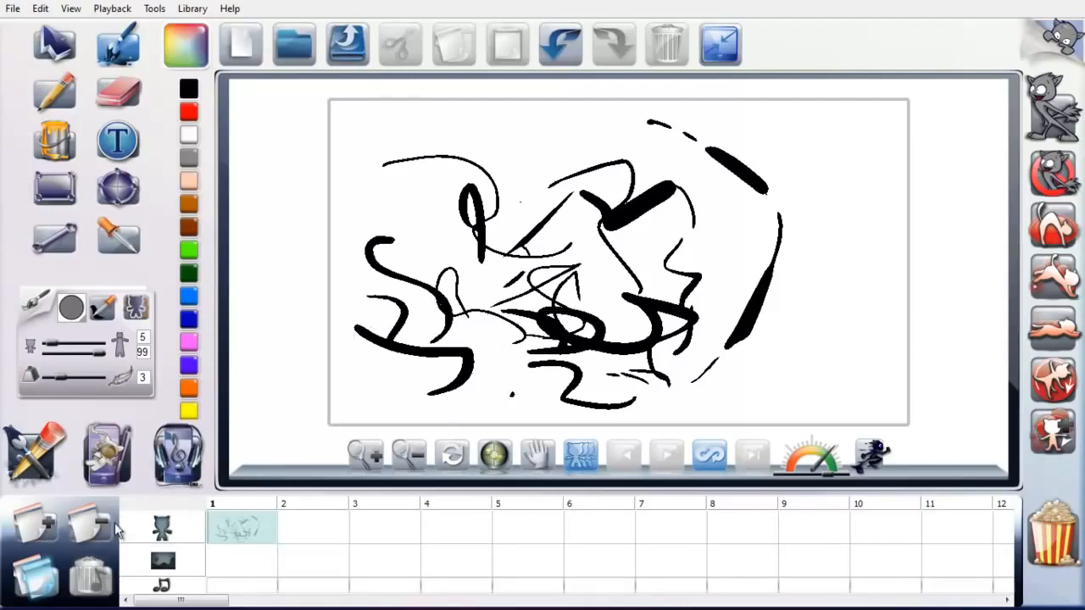
left_click(90, 527)
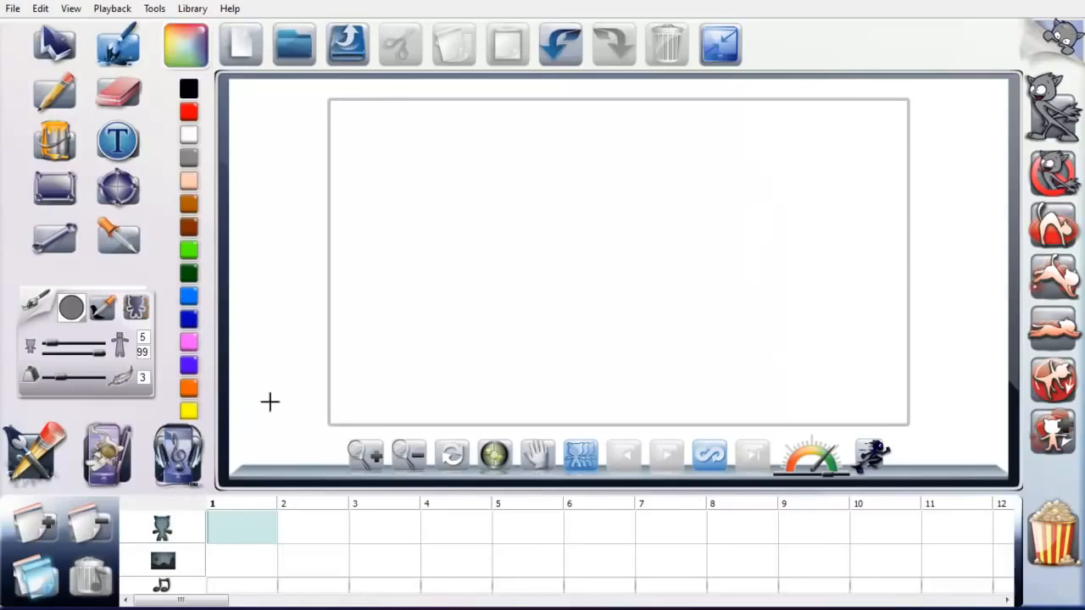
Step: Browse the artwork library's categories, including costumed characters, everyday objects and sketched backgrounds
left_click(108, 456)
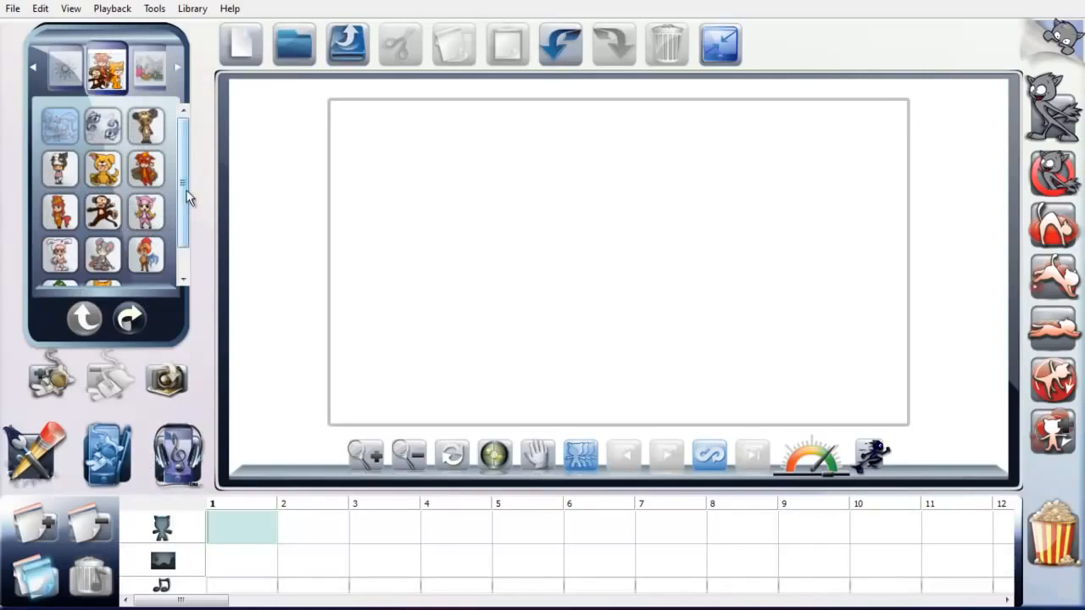
left_click_drag(185, 189, 181, 153)
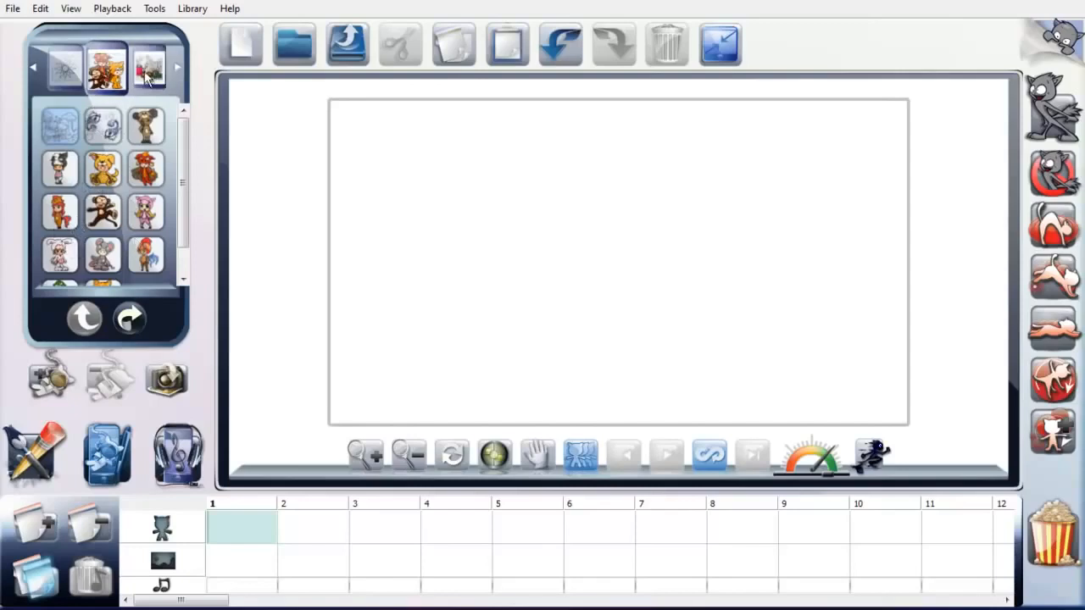
left_click(169, 76)
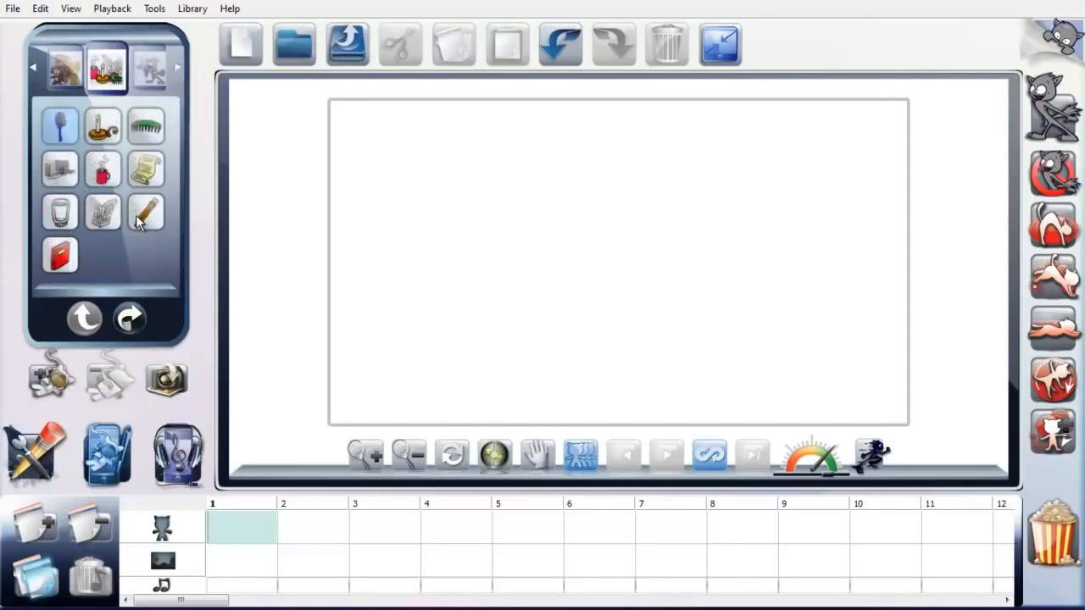
left_click(177, 66)
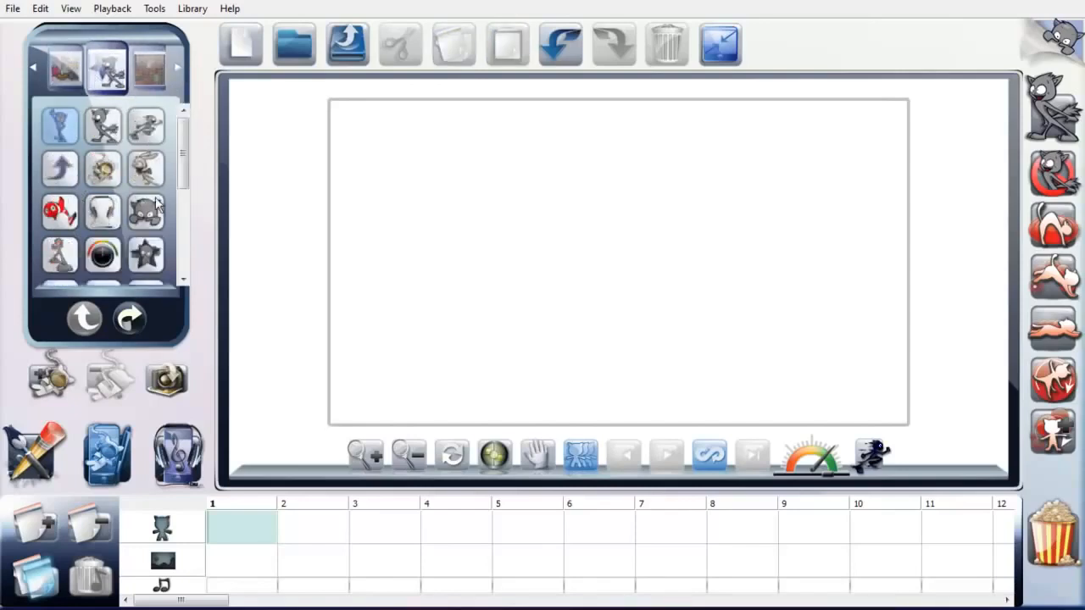
left_click(177, 66)
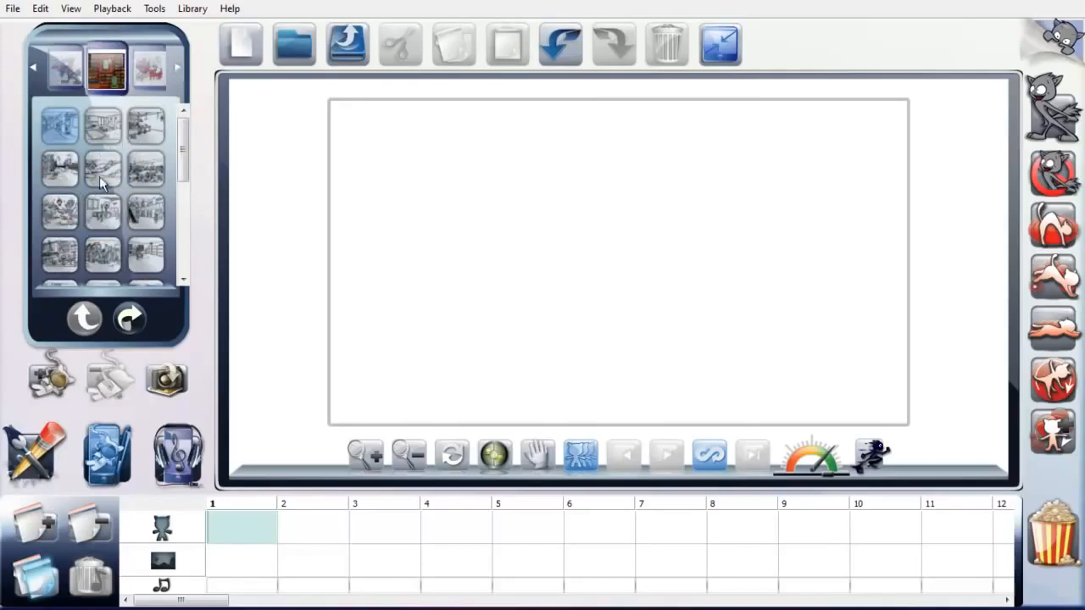
left_click(175, 65)
left_click(32, 70)
left_click(32, 71)
left_click(32, 70)
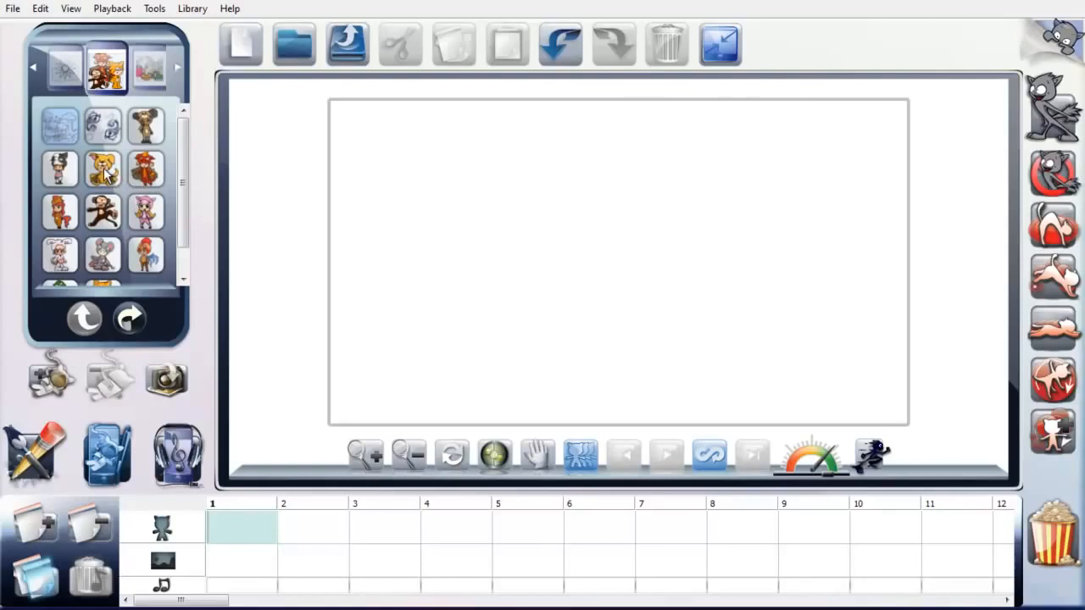
Step: Place the orange sitting dog character from the artwork library in the left half of frame 1
left_click_drag(104, 174, 265, 217)
left_click_drag(367, 245, 460, 255)
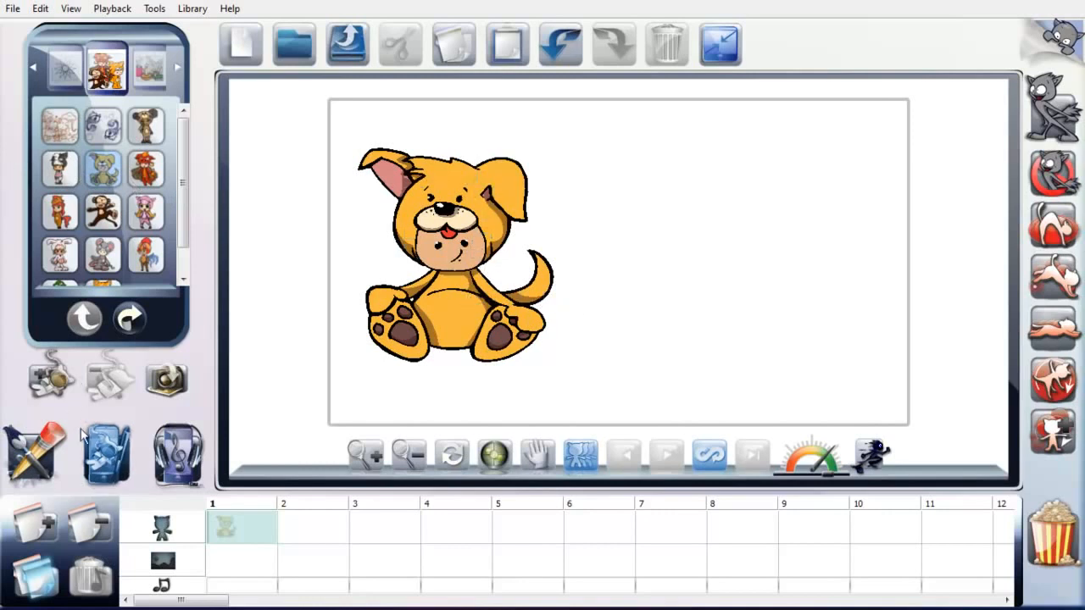
Step: Select the dog, move it slightly down and to the left, and enlarge it a little
left_click(34, 453)
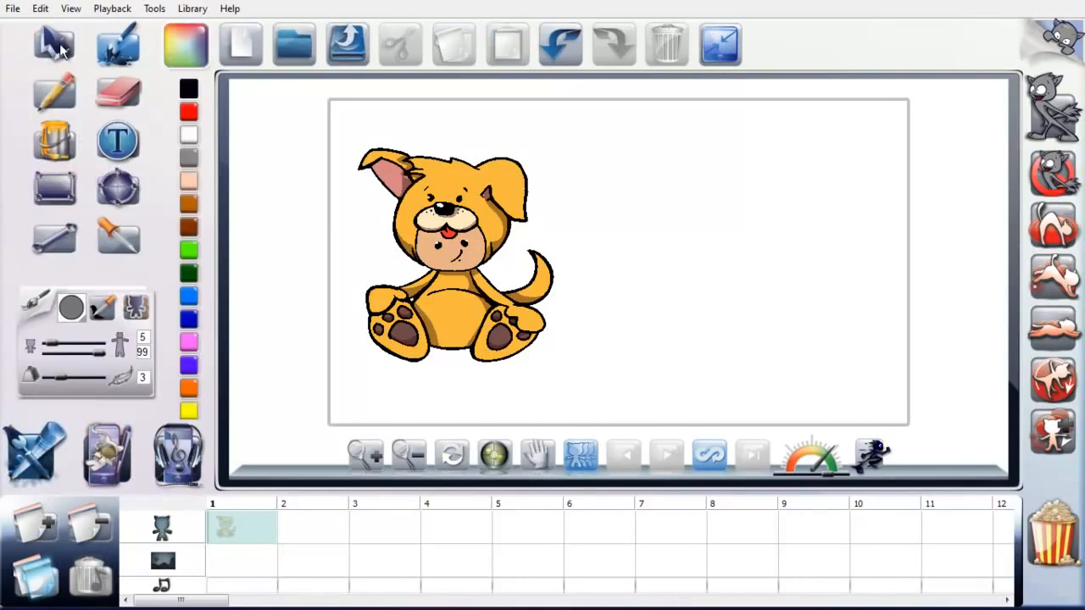
left_click(54, 44)
left_click(446, 242)
left_click(446, 241)
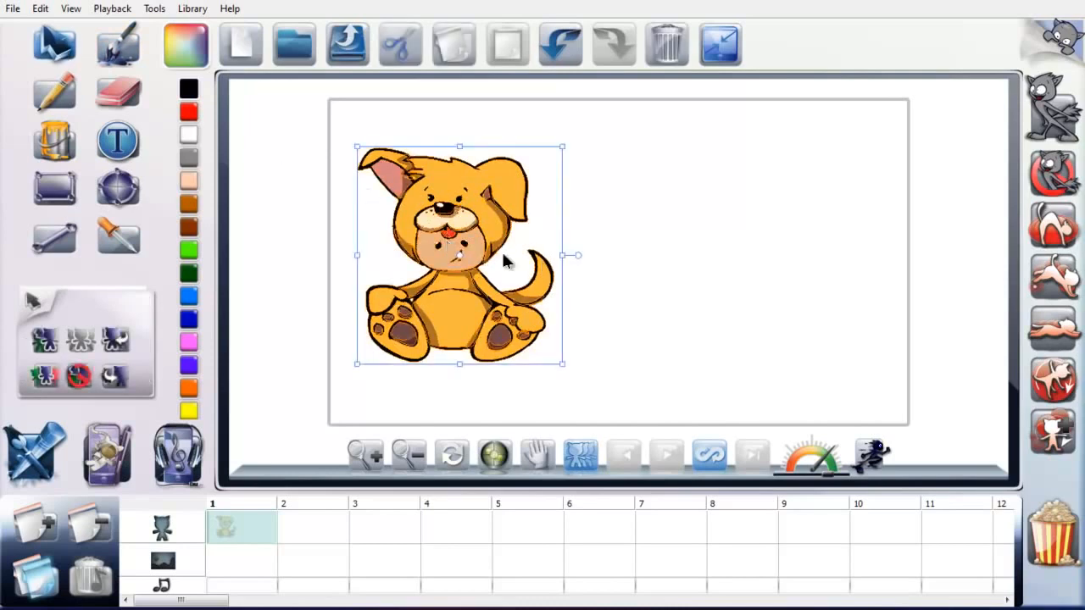
left_click_drag(500, 250, 456, 311)
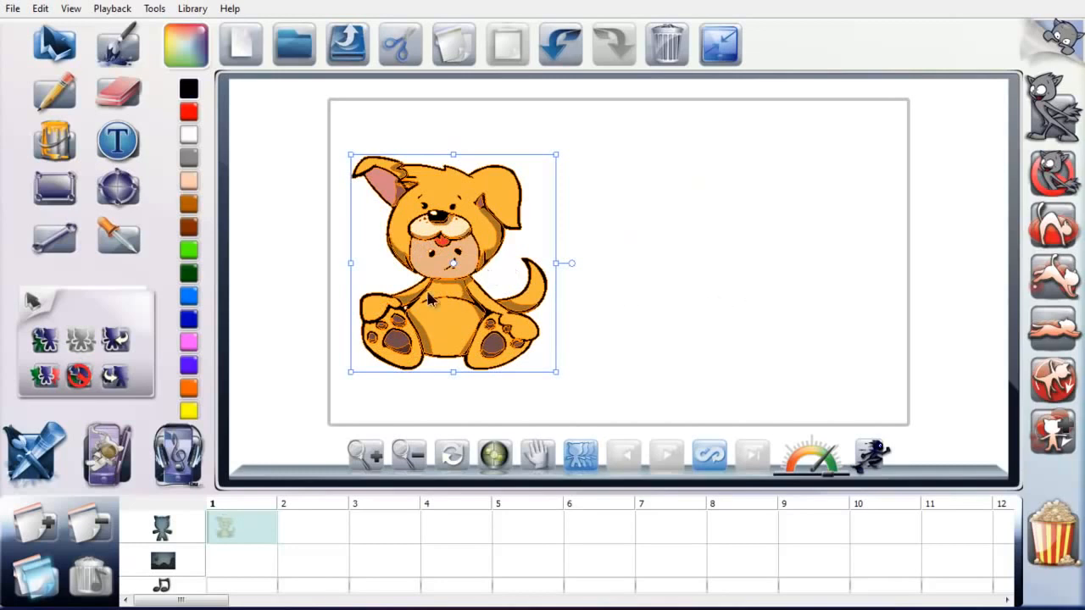
mouse_move(555, 372)
left_mouse_down()
mouse_move(623, 407)
mouse_move(559, 377)
left_mouse_up()
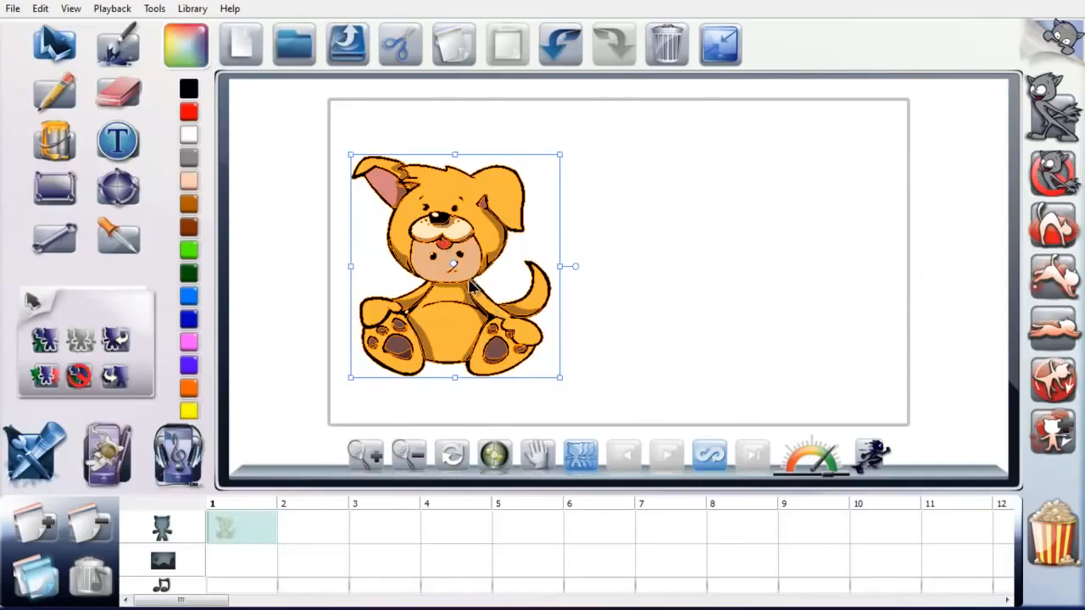
Step: Apply the leaping-cat motion preset to the dog and play back the animation
left_click(1054, 279)
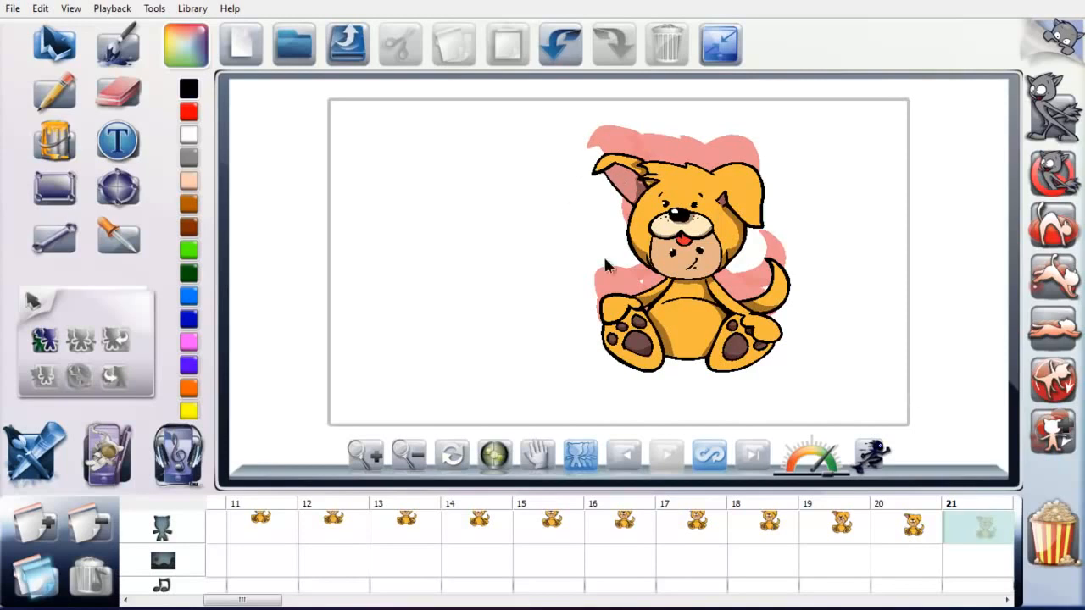
left_click_drag(264, 600, 190, 592)
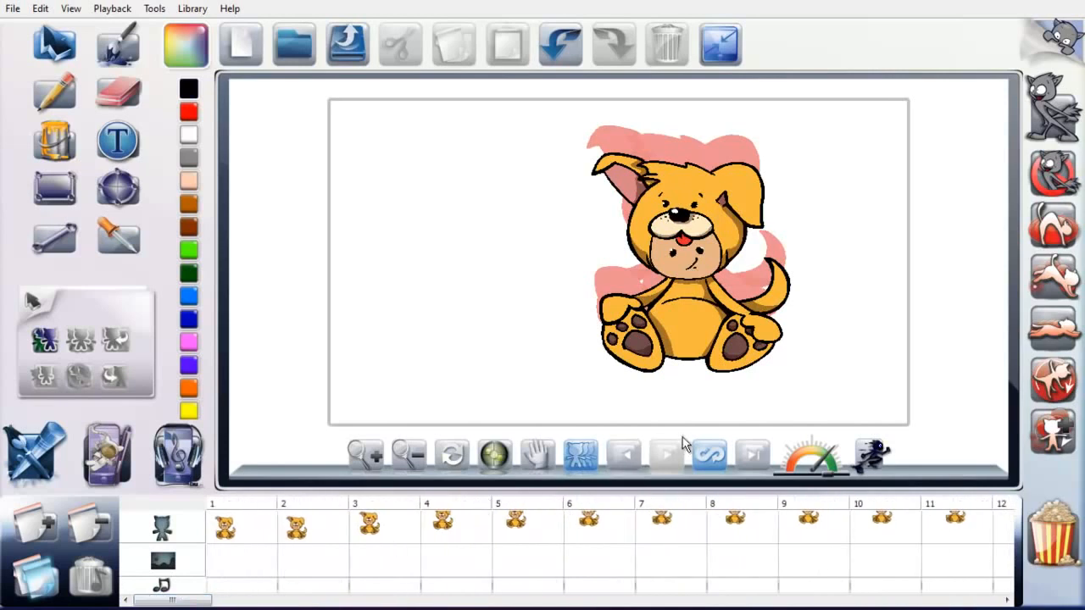
left_click(753, 457)
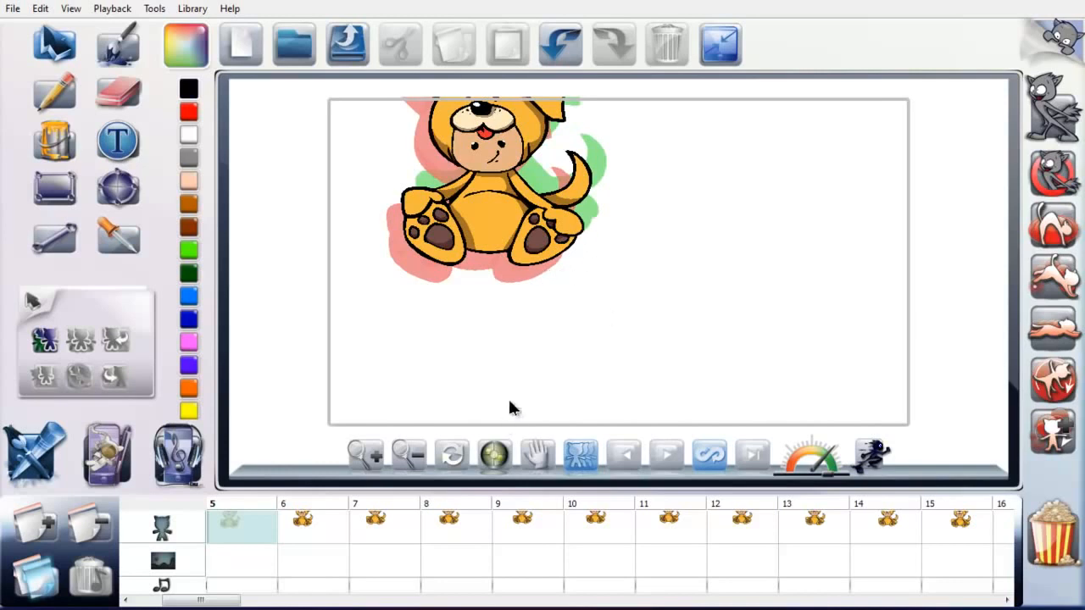
Step: Switch the onion skin off and back on, and select frame 1 in the timeline
left_click(580, 458)
left_click(579, 458)
scroll(203, 600, "left", 3)
scroll(208, 600, "left", 2)
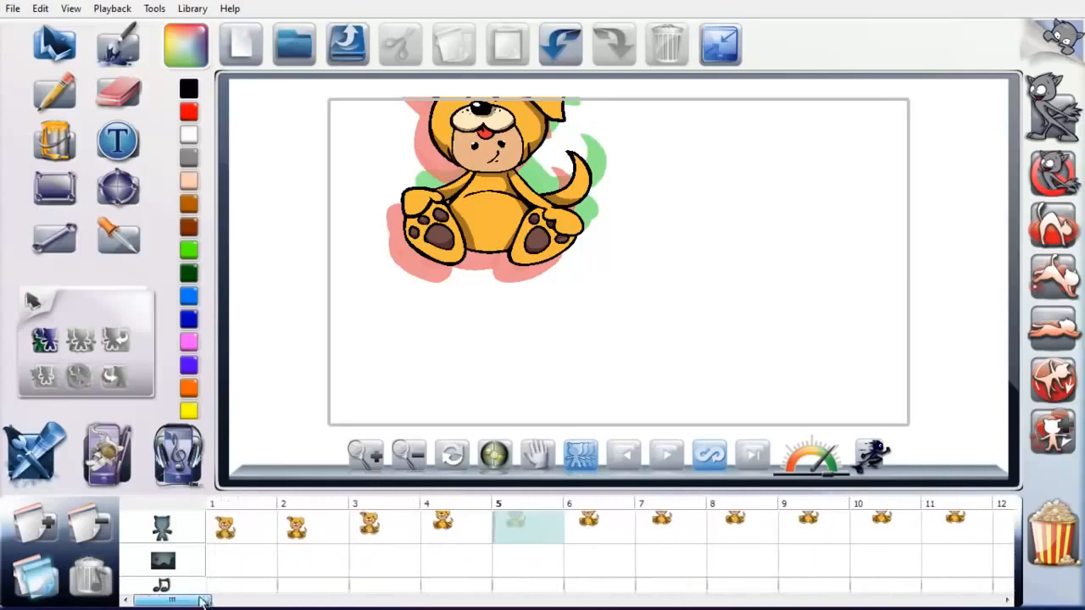
left_click(244, 505)
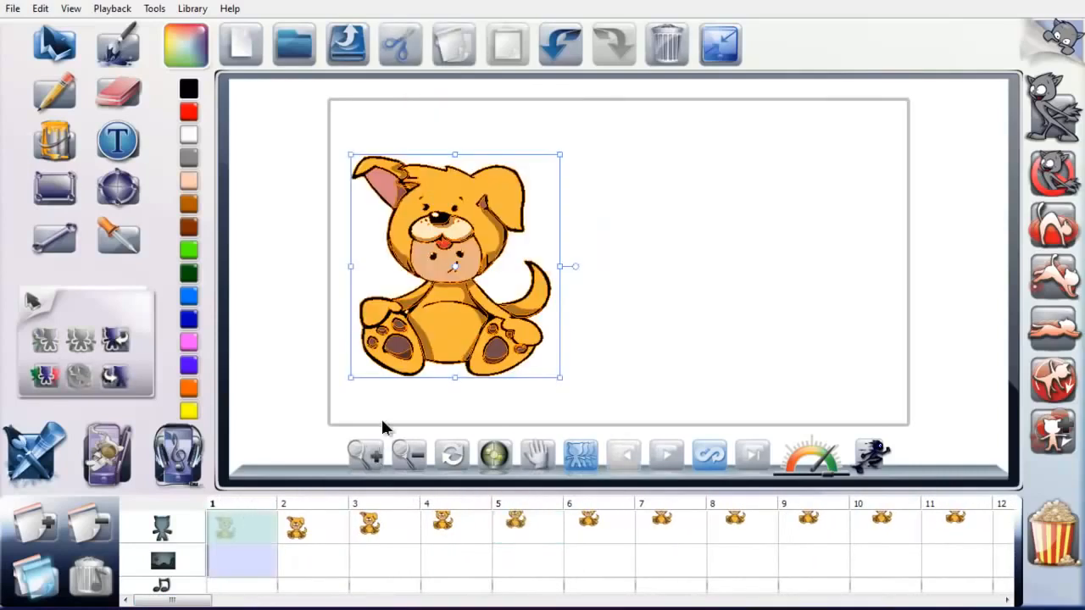
Step: Preview sounds 003 and 005 in the sound library's Splat/Crack category and the brown bear's sound among the animals
left_click(182, 460)
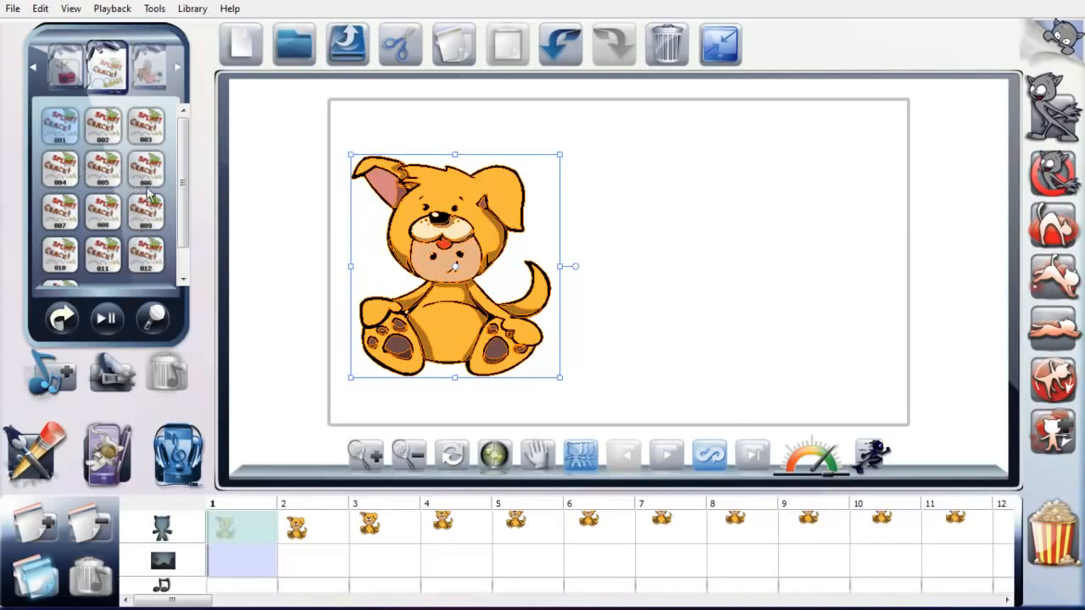
left_click(149, 143)
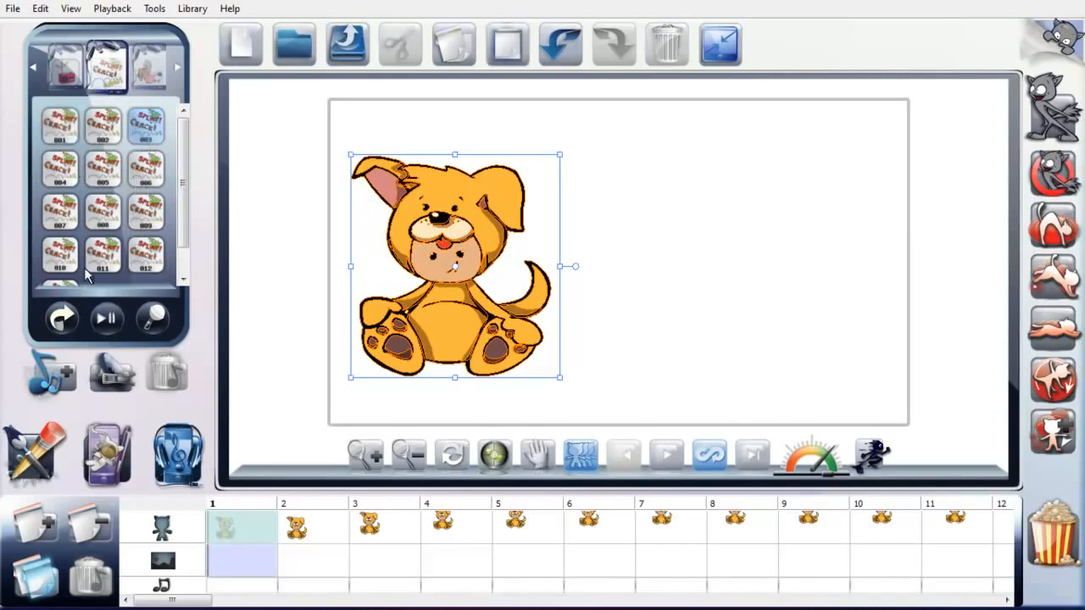
left_click(106, 319)
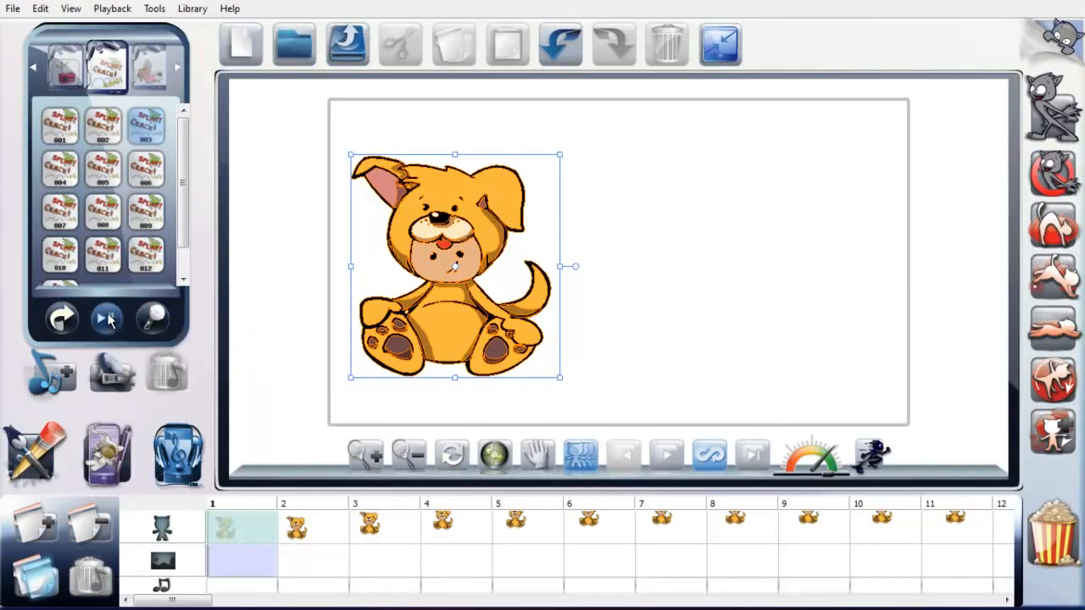
left_click(108, 320)
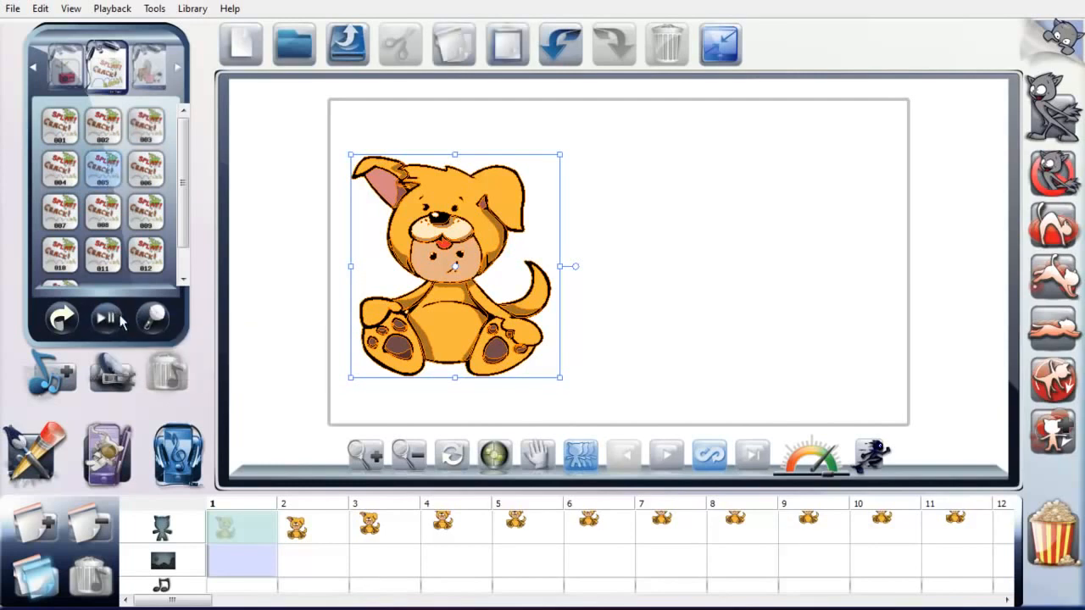
left_click(153, 80)
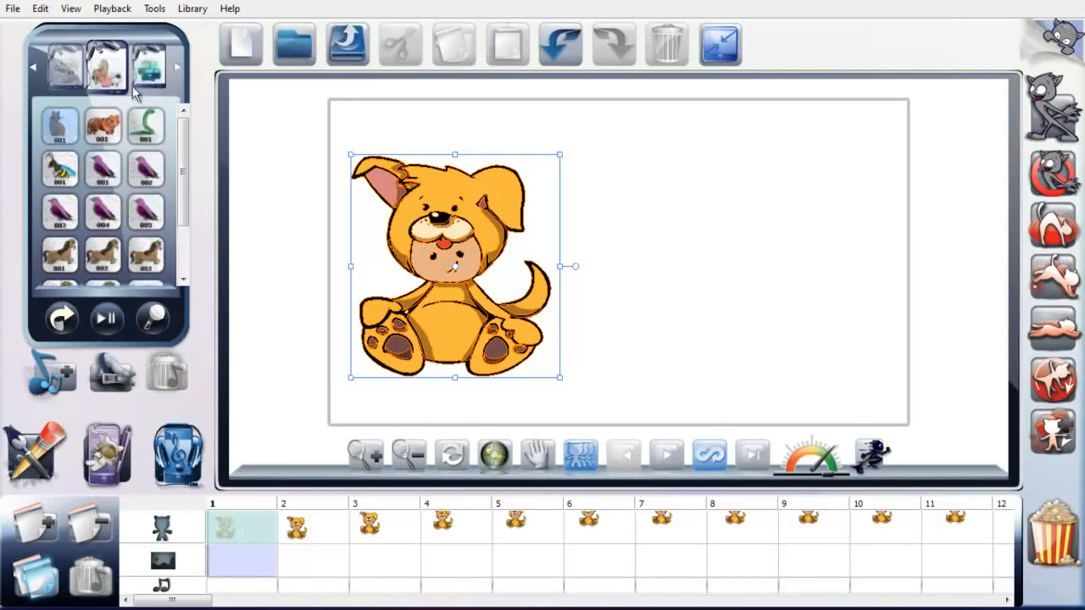
left_click(97, 127)
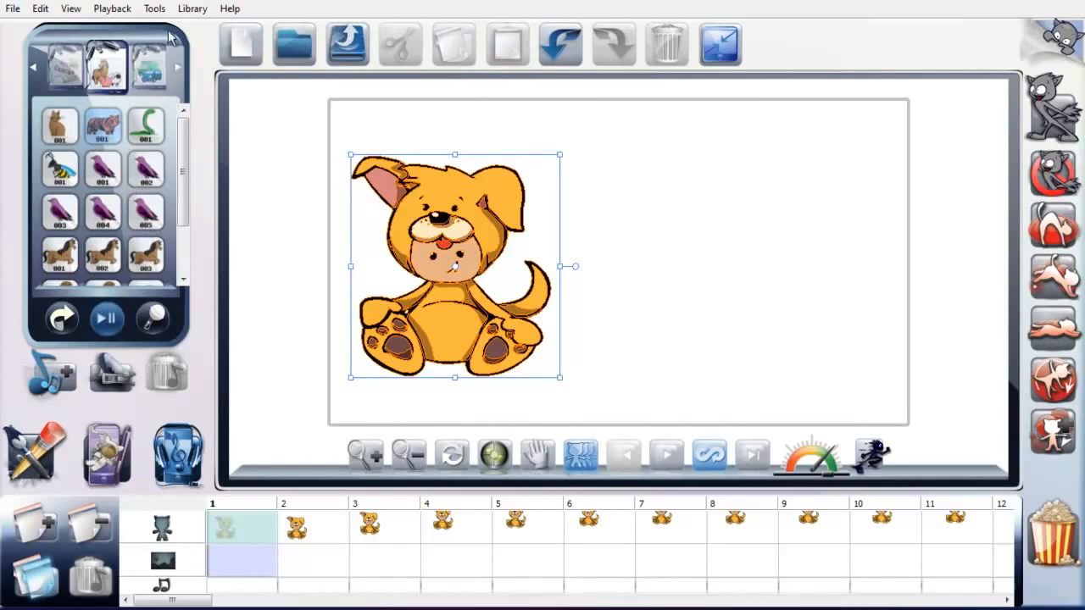
Step: Browse the sound categories to the human voice noises and preview sounds 002 and 003
left_click(150, 67)
left_click(35, 68)
left_click(36, 68)
left_click(35, 67)
left_click(35, 68)
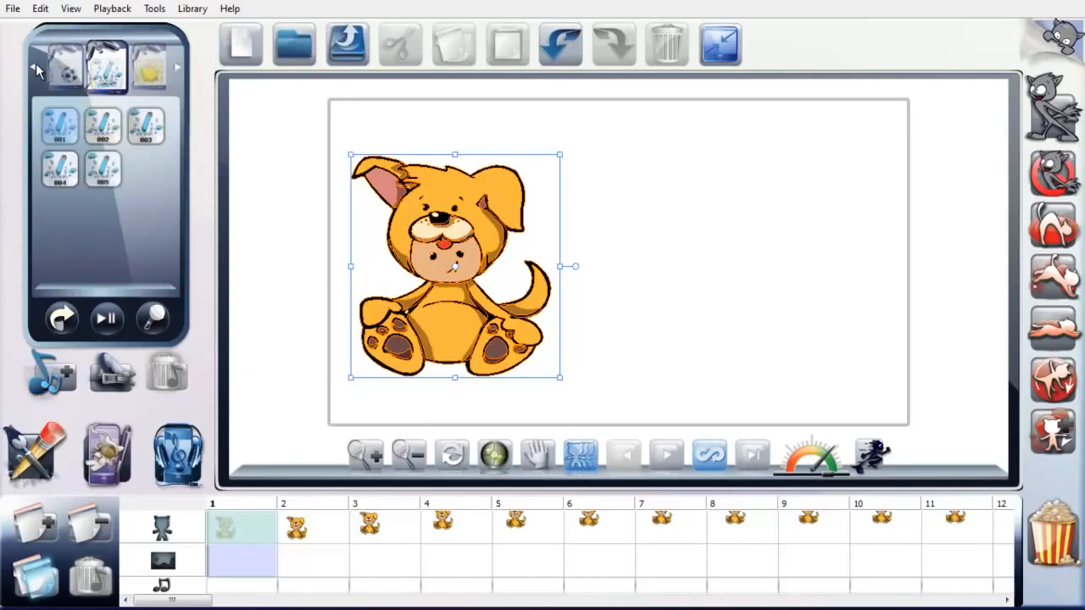
left_click(36, 68)
left_click(36, 68)
left_click(35, 67)
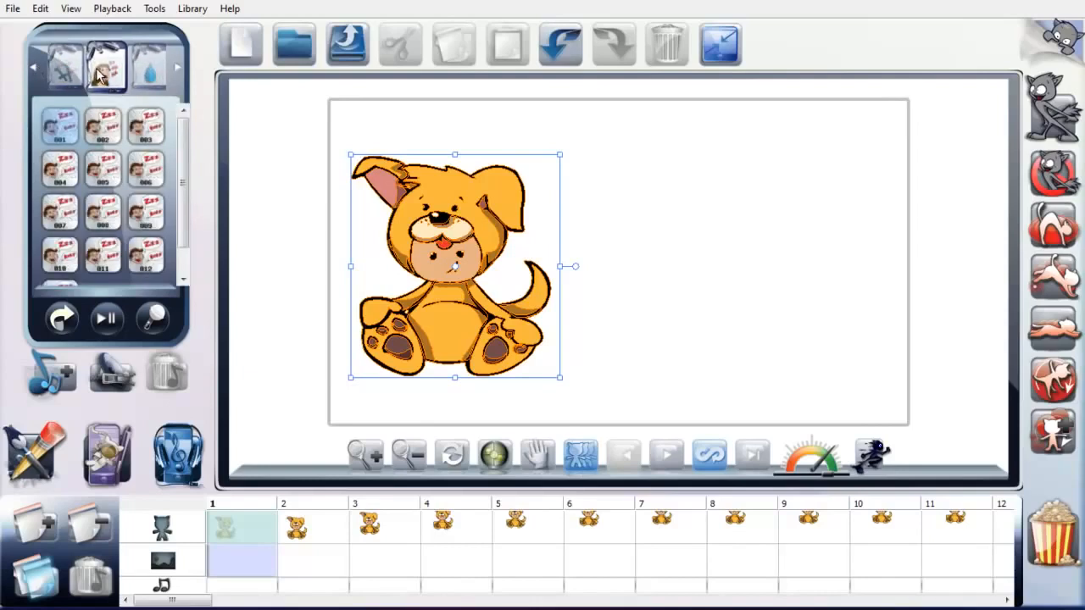
left_click(103, 128)
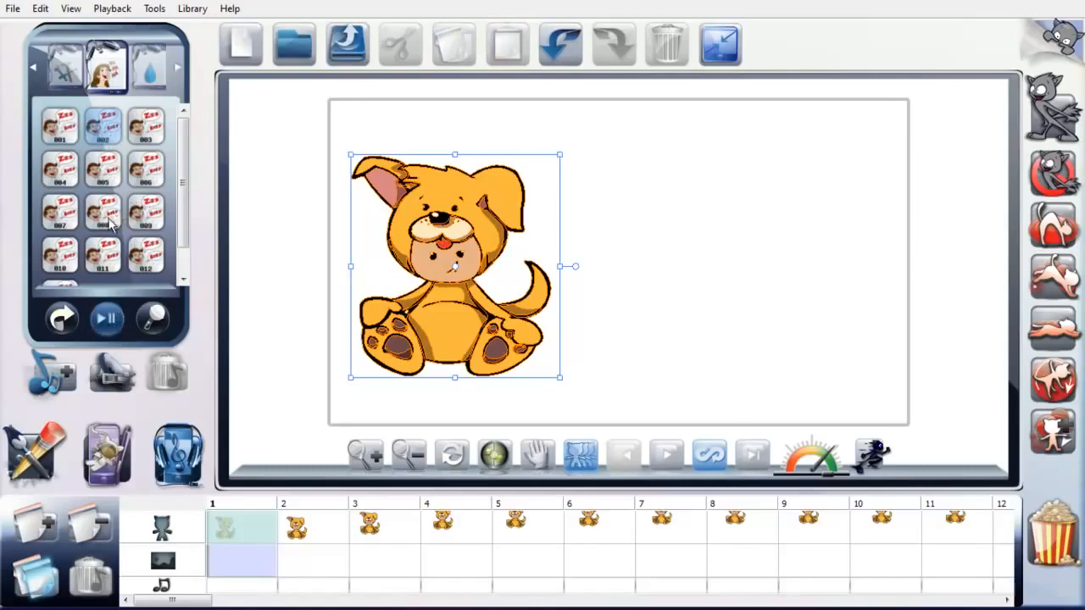
left_click(146, 140)
left_click(110, 319)
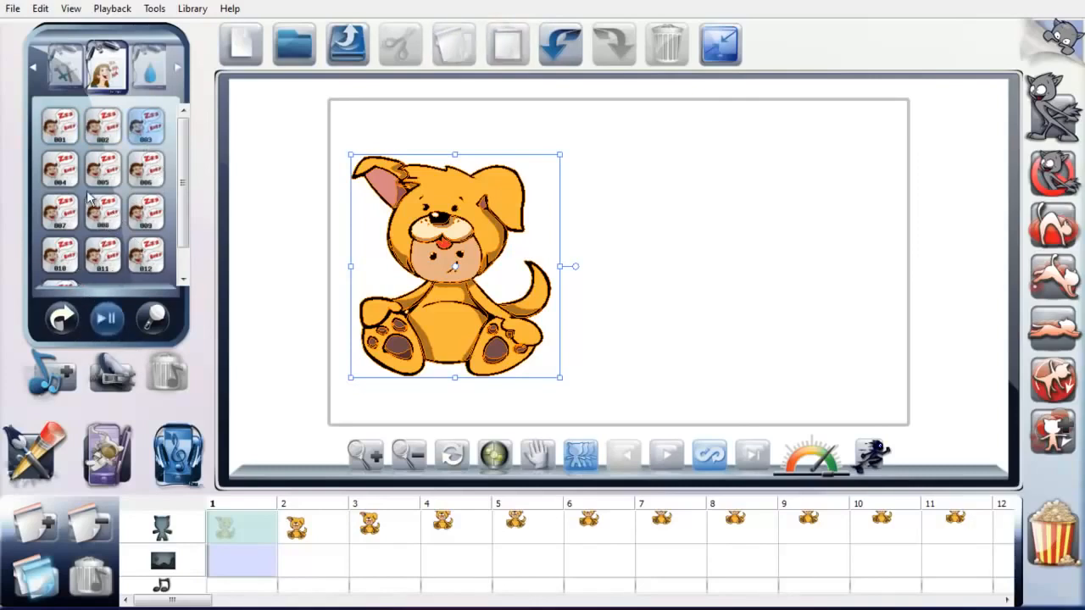
left_click(110, 327)
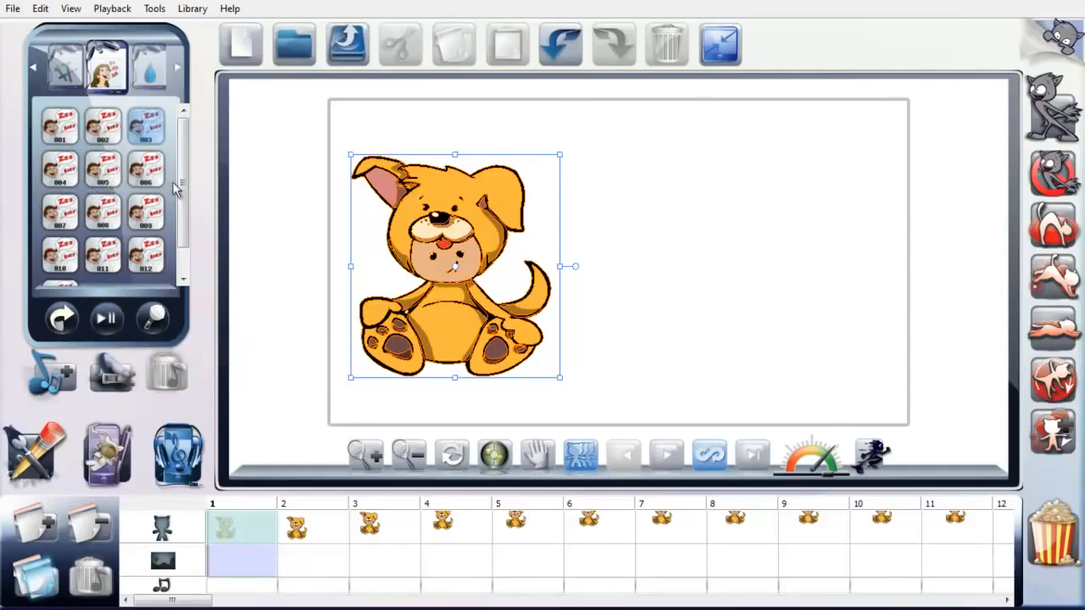
Step: Browse the sound library to the Splat/Crack category and add sound 002 to the sound track at frame 1
left_click(176, 68)
left_click(175, 70)
left_click(175, 70)
left_click(175, 70)
left_click(175, 71)
left_click(173, 68)
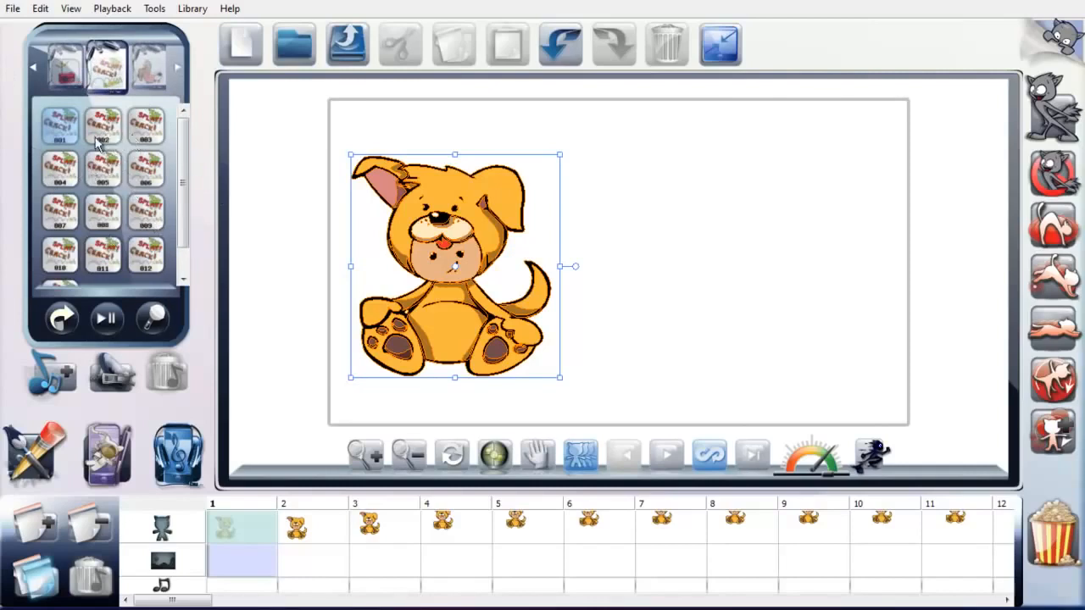
left_click_drag(104, 130, 237, 589)
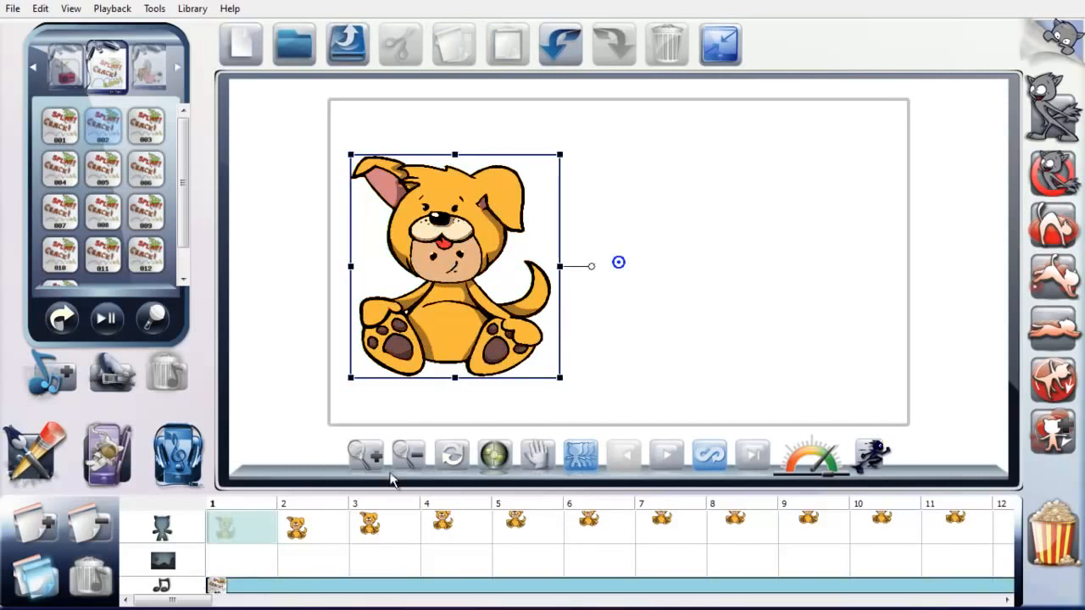
Step: Play back the dog animation with its sound, stopping and restarting the looped playback
left_click(753, 455)
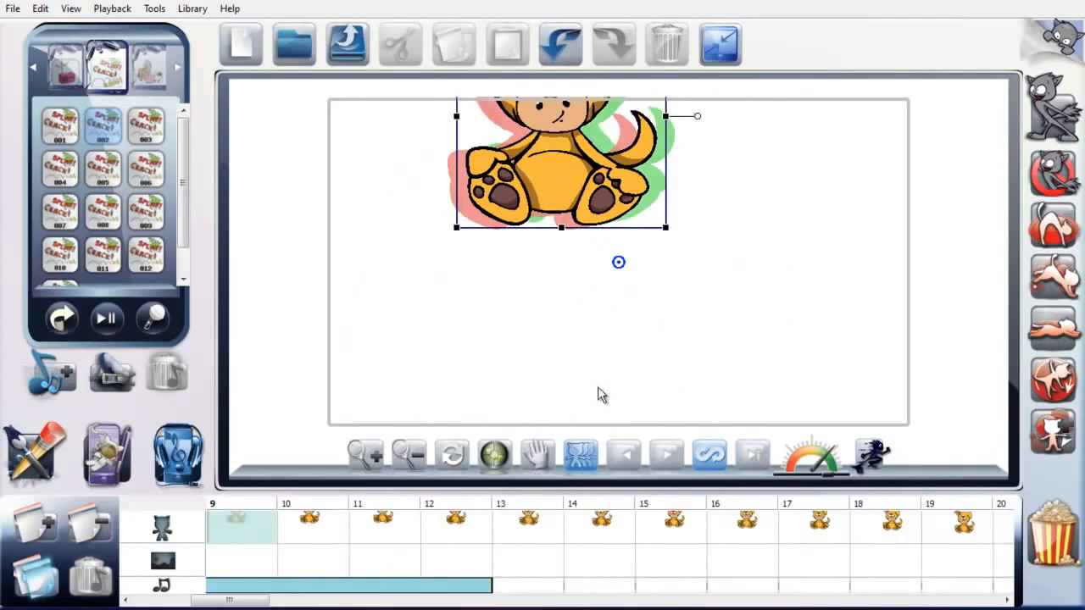
left_click(753, 453)
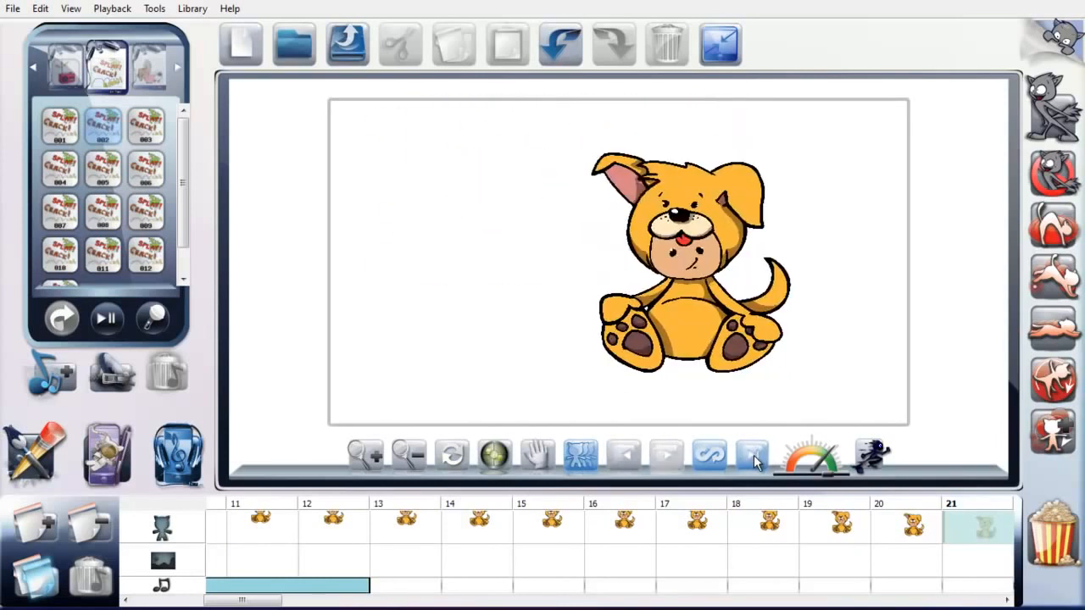
left_click(752, 457)
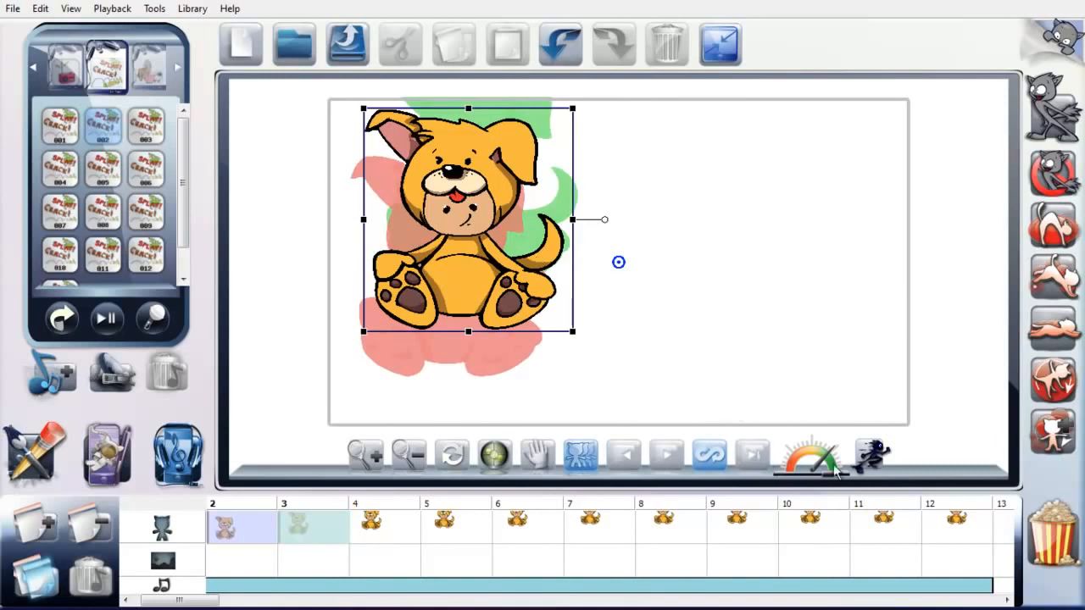
left_click(754, 457)
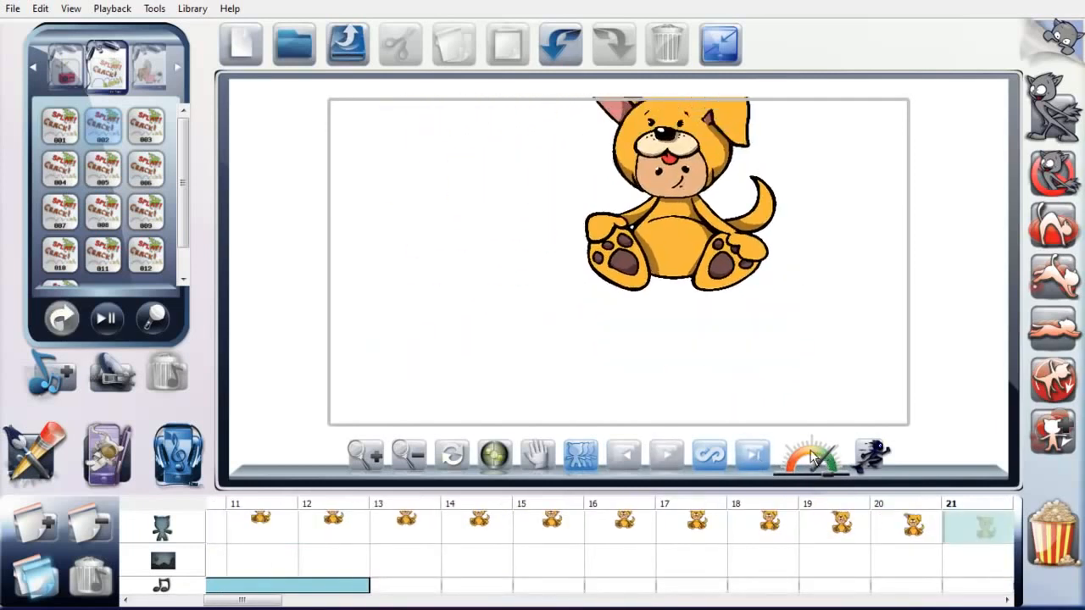
Step: Slow the looping playback in two stages, stop it, and raise the playback speed again
left_click_drag(829, 477, 814, 474)
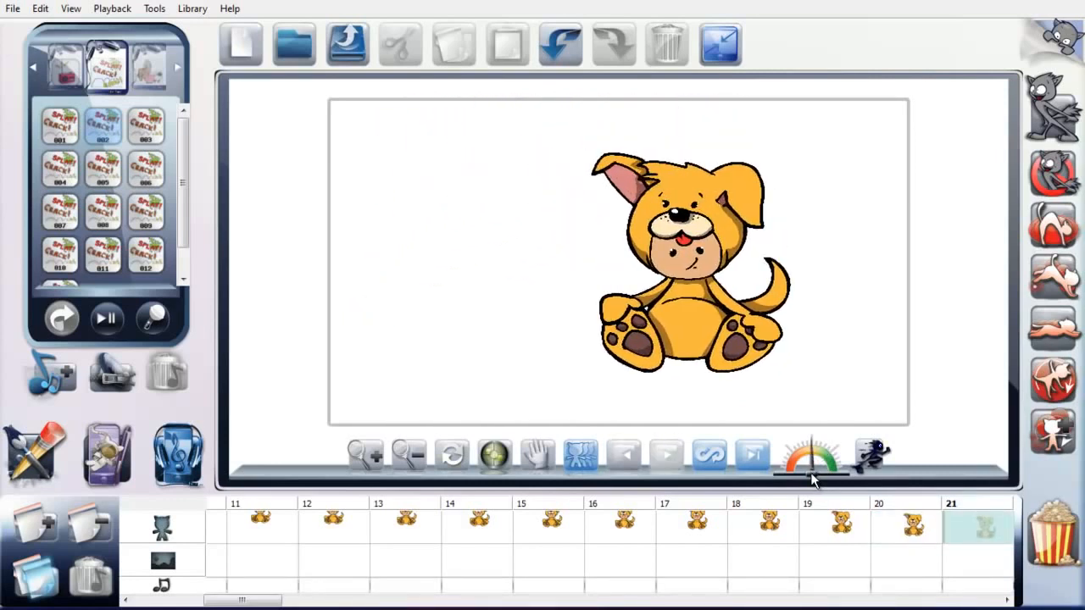
left_click_drag(812, 476, 801, 474)
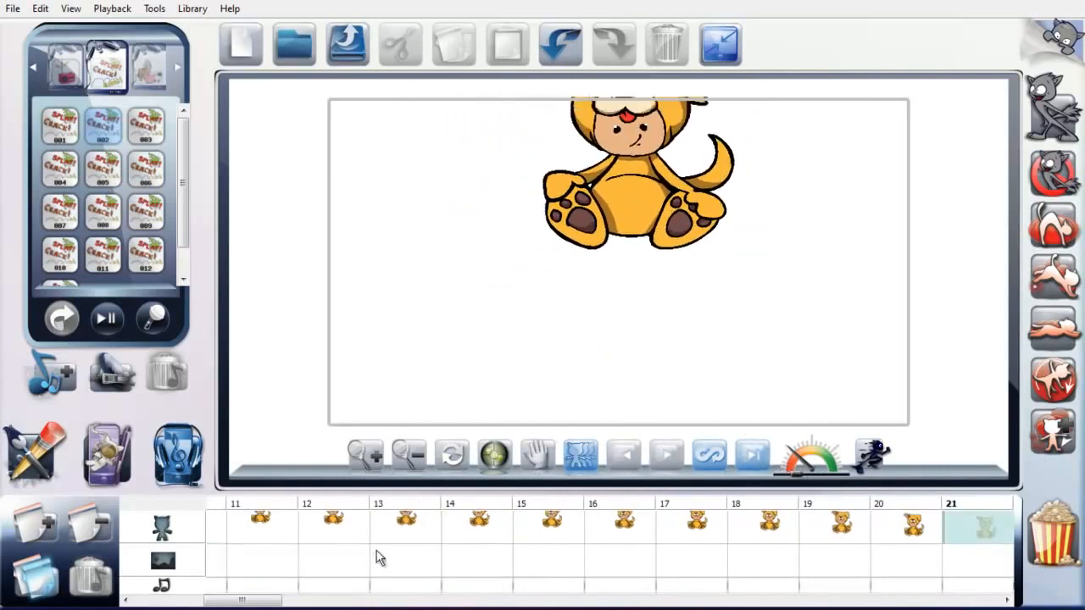
left_click(746, 459)
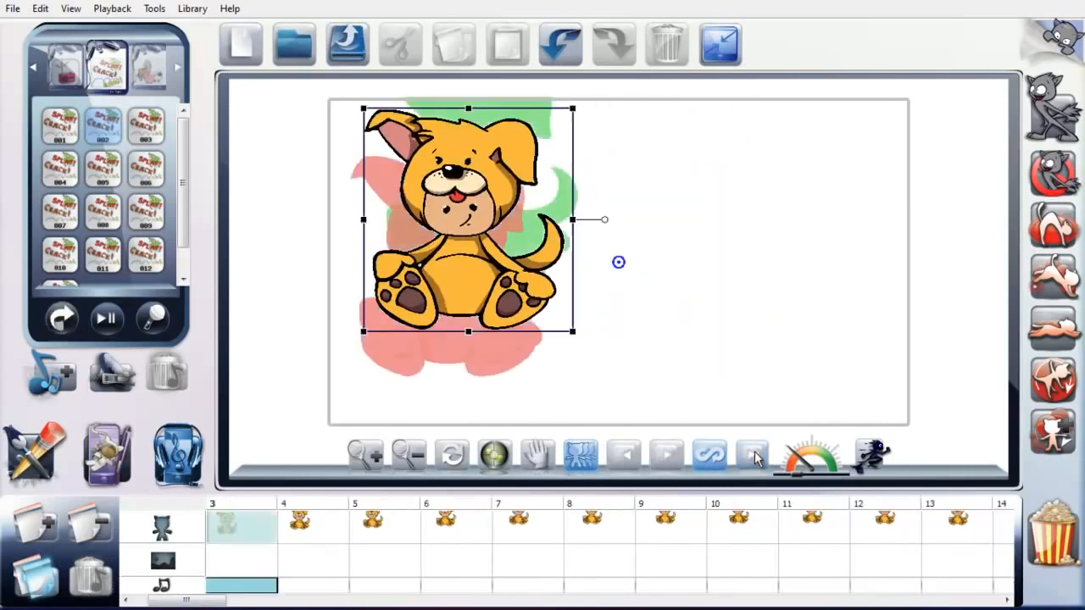
left_click_drag(798, 474, 822, 476)
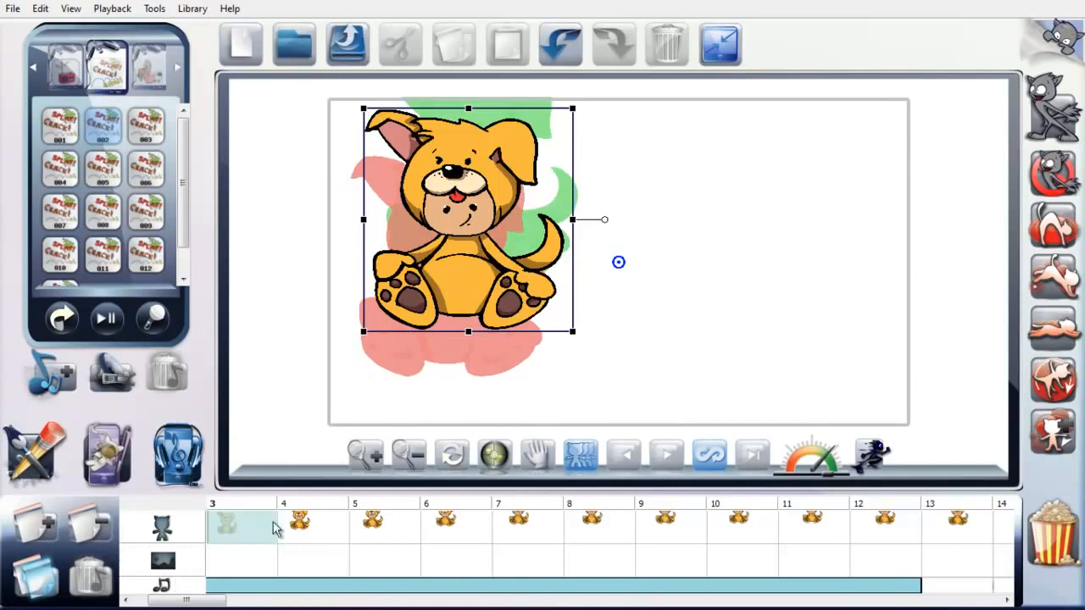
Step: Select the splat sound clip starting at frame 1 in the sound track and delete it
left_click_drag(206, 601, 184, 601)
left_click(254, 591)
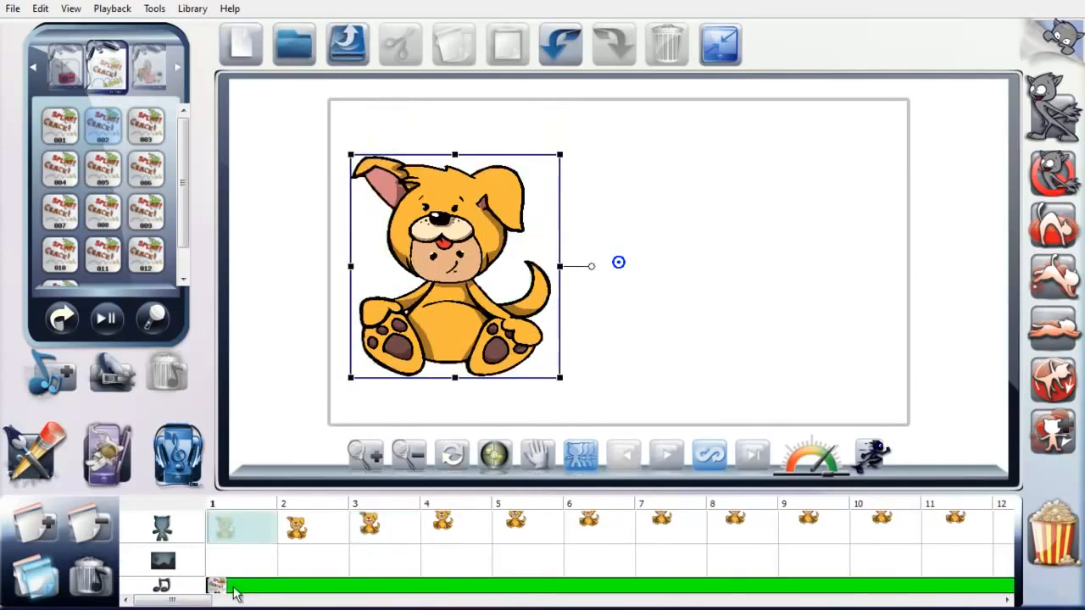
left_click(93, 581)
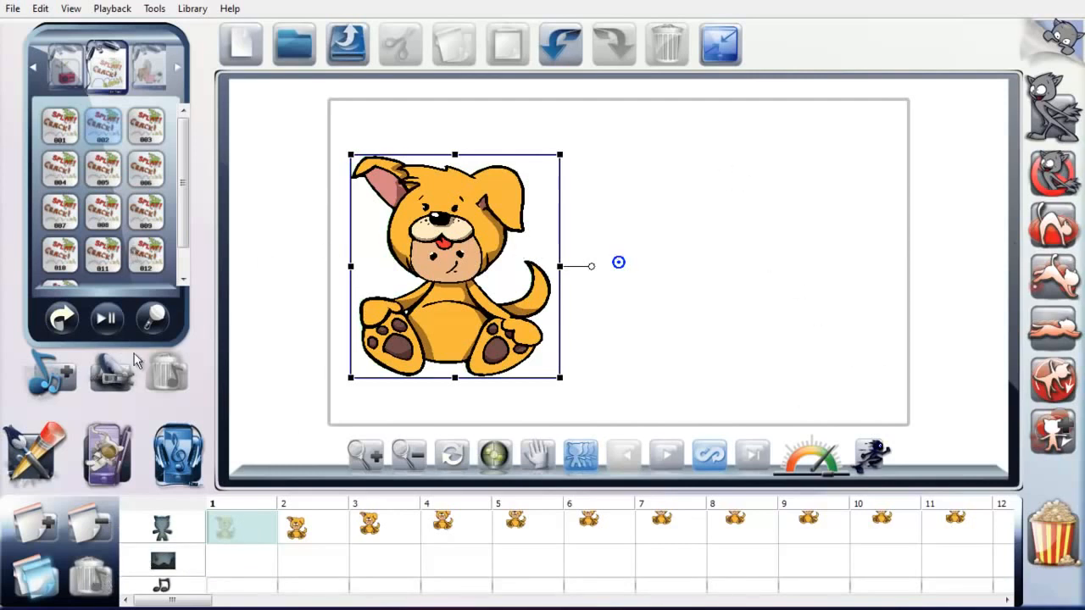
Step: Look through the remaining splat sounds, revisit the artwork library, and bring back the drawing tools
scroll(186, 172, "down", 1)
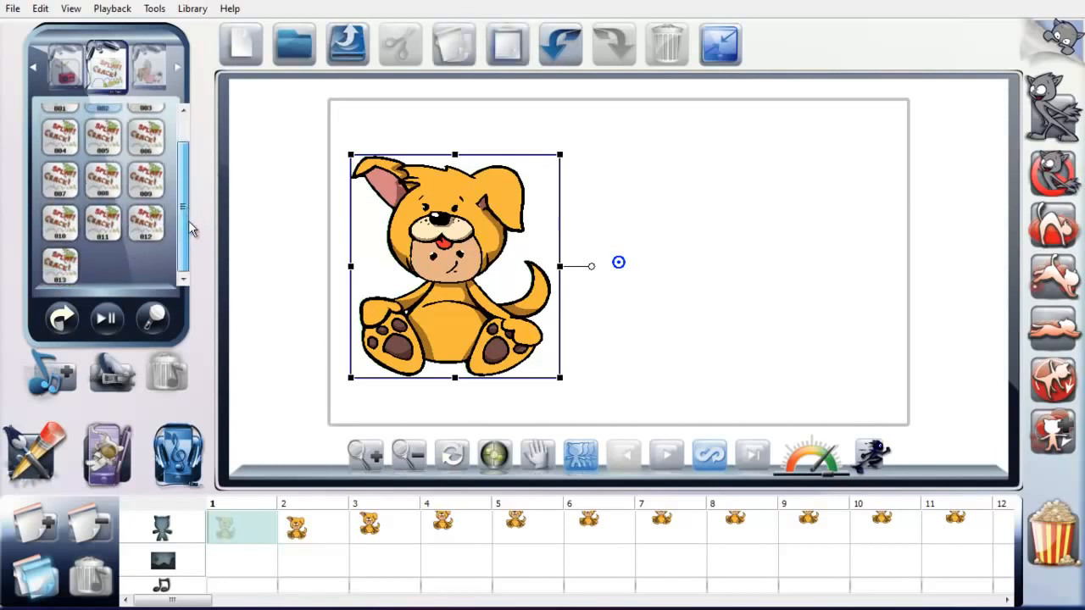
left_click(96, 456)
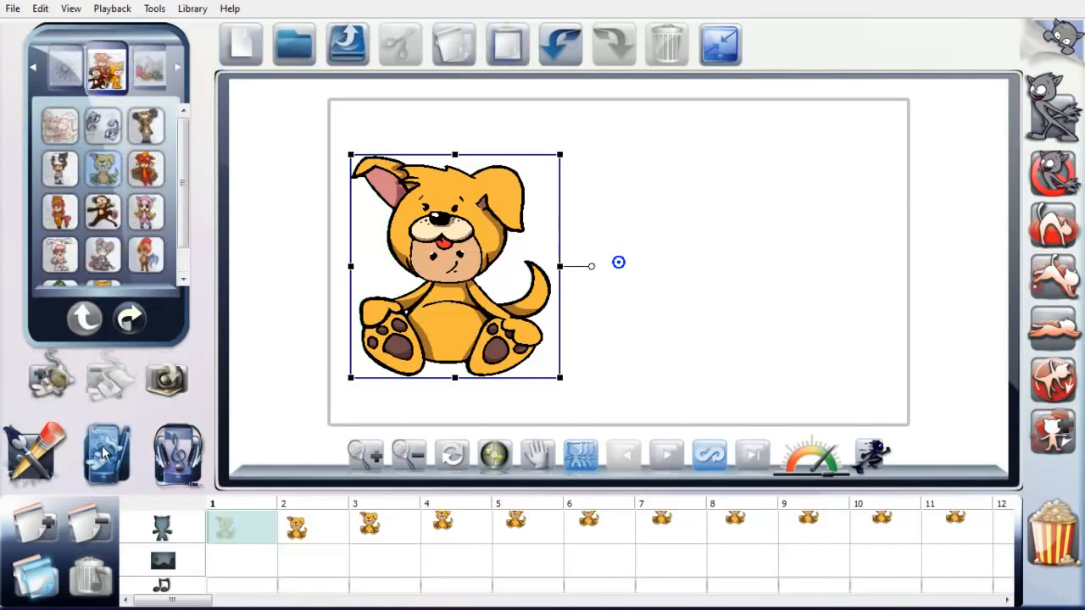
left_click(41, 449)
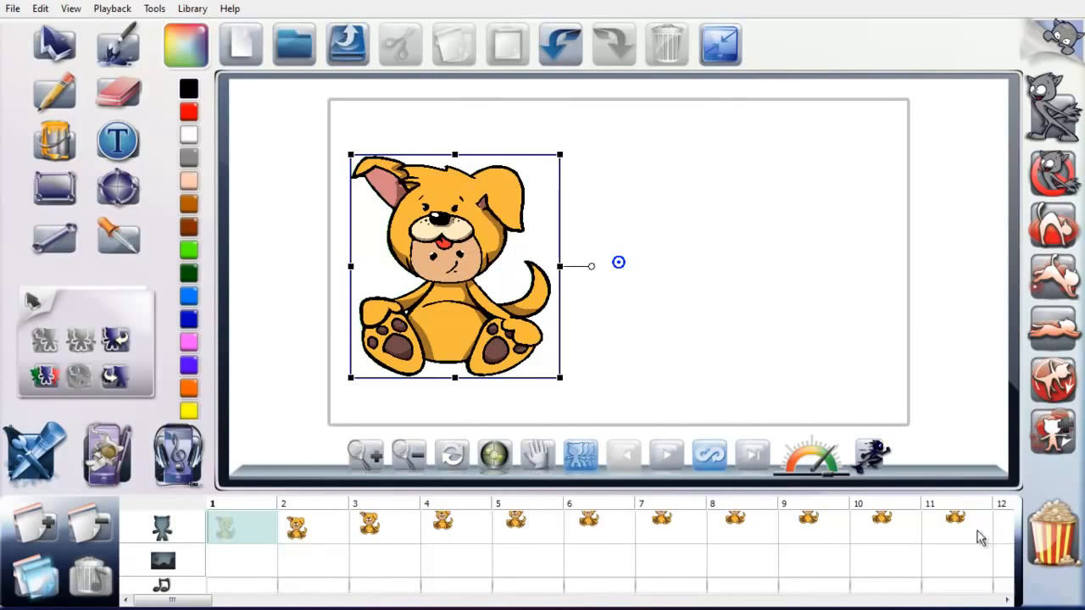
Step: Examine the Publish export options, switching between the whole movie and the frame range 1 to 21, and close them without exporting
left_click(1057, 538)
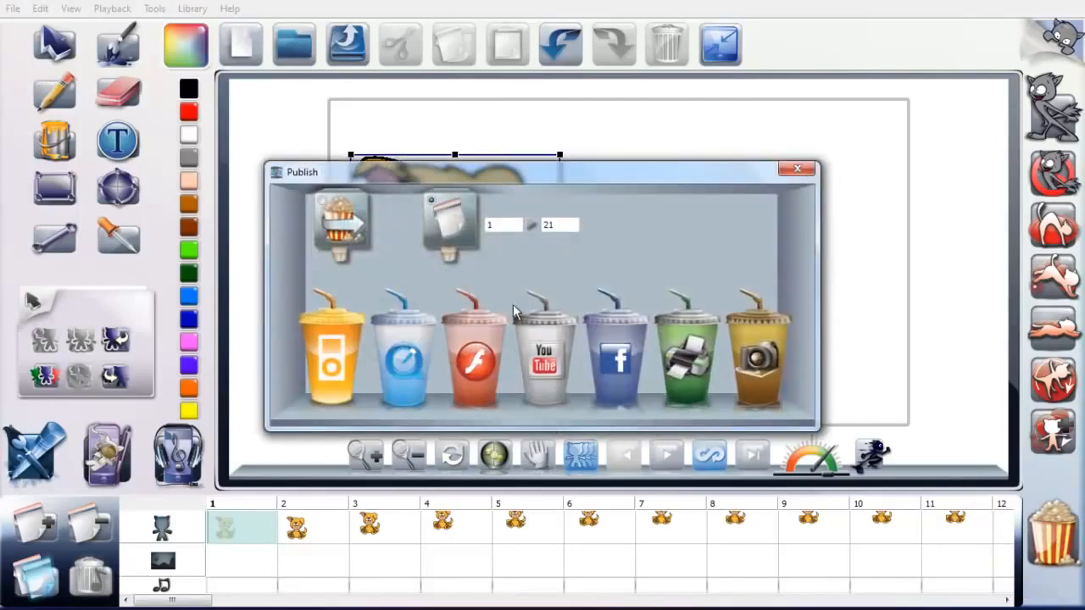
left_click(321, 202)
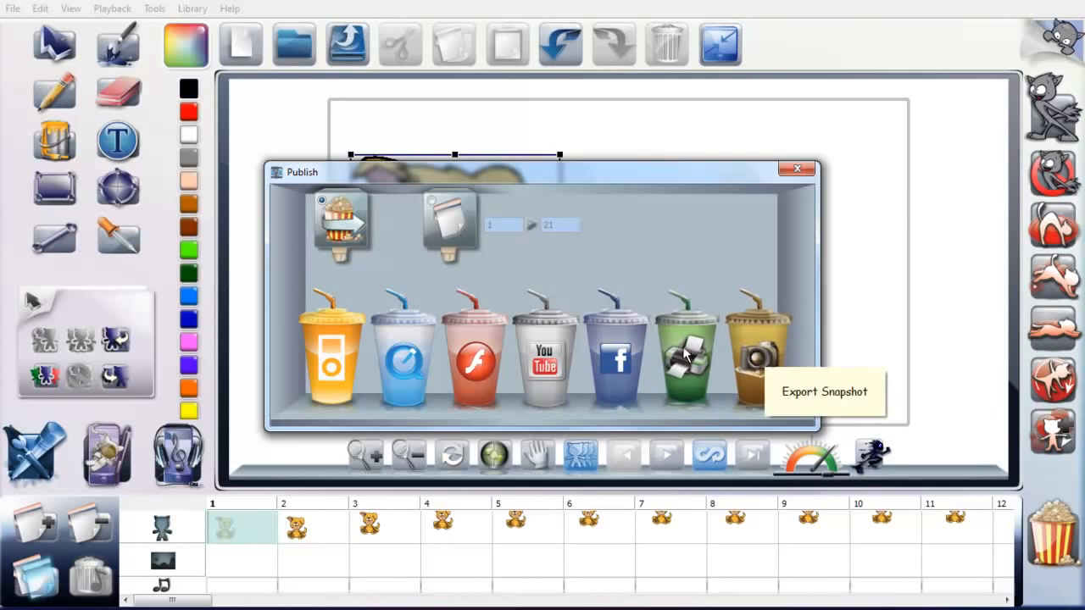
left_click(430, 202)
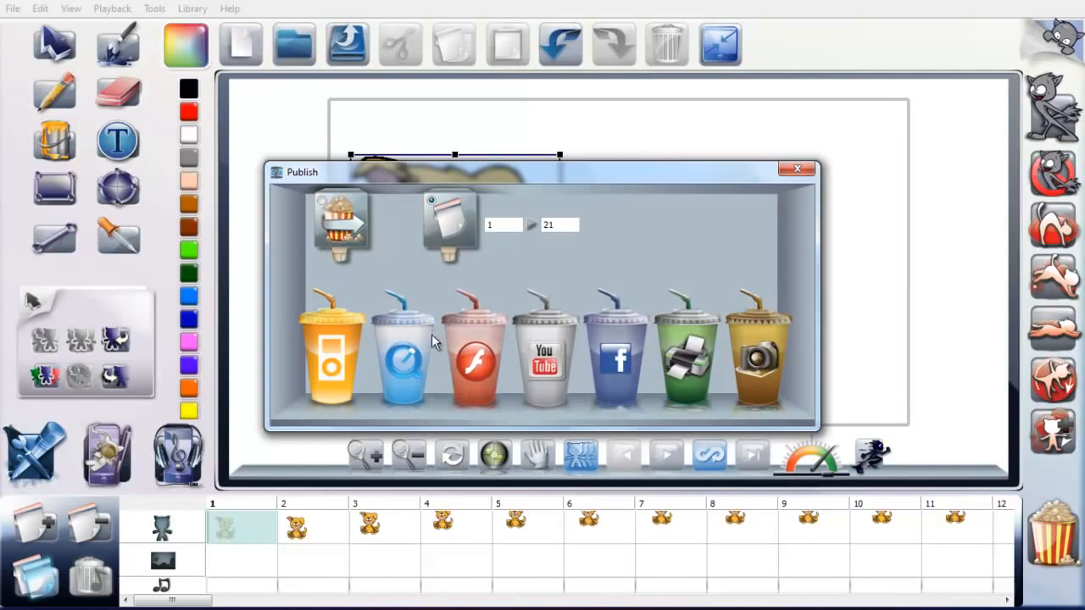
left_click(795, 169)
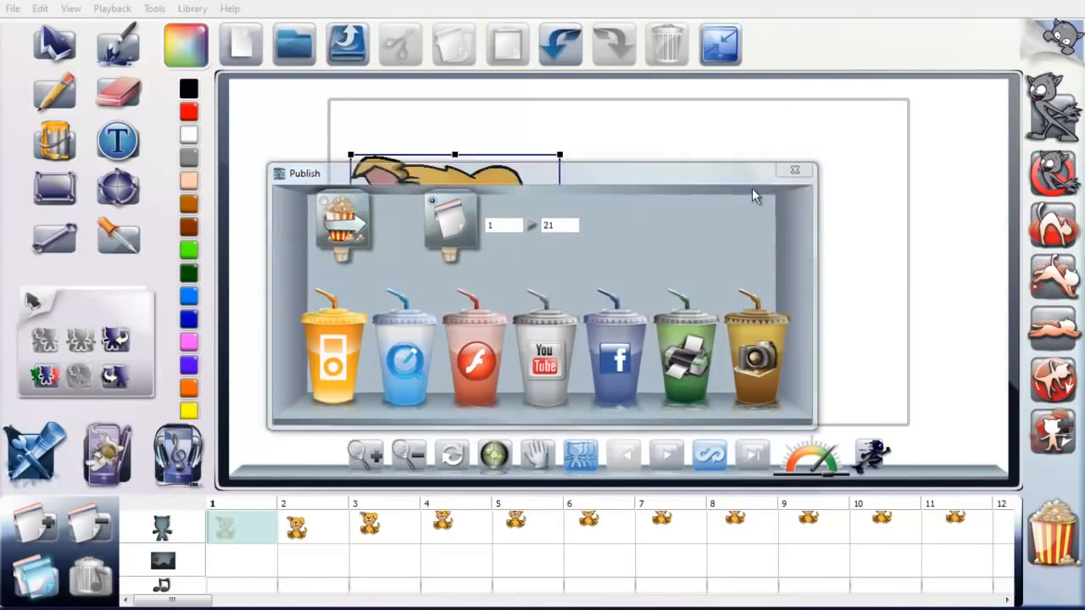